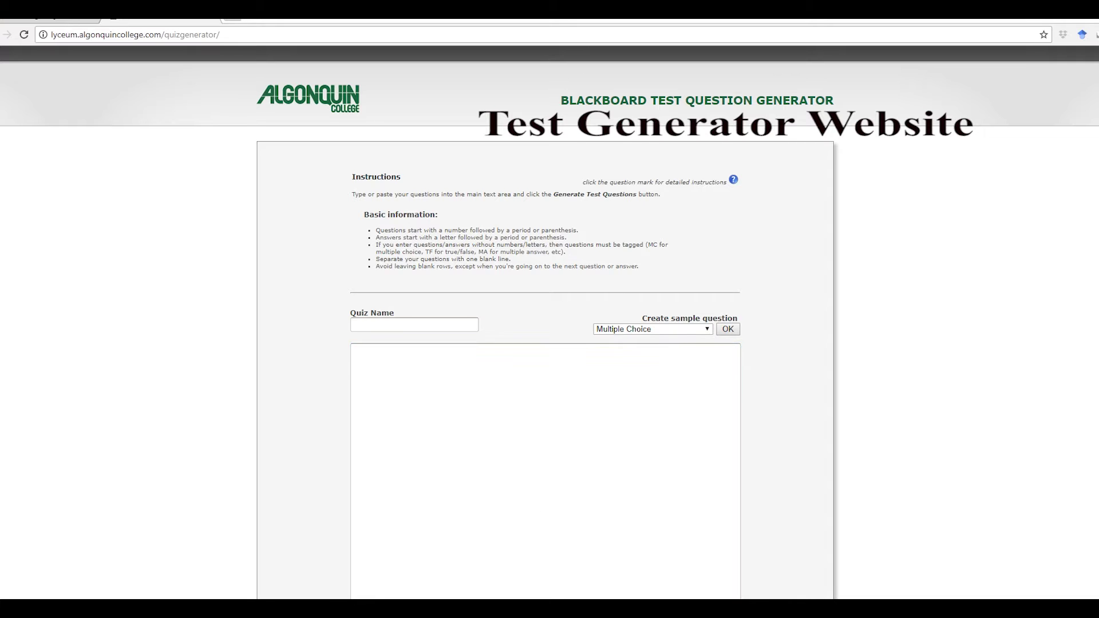
# Bring up PowerPoint slide 1 showing the 'Test Generator Website' address
pyautogui.hotkey('alt', 'Tab')
pyautogui.click(19, 148)
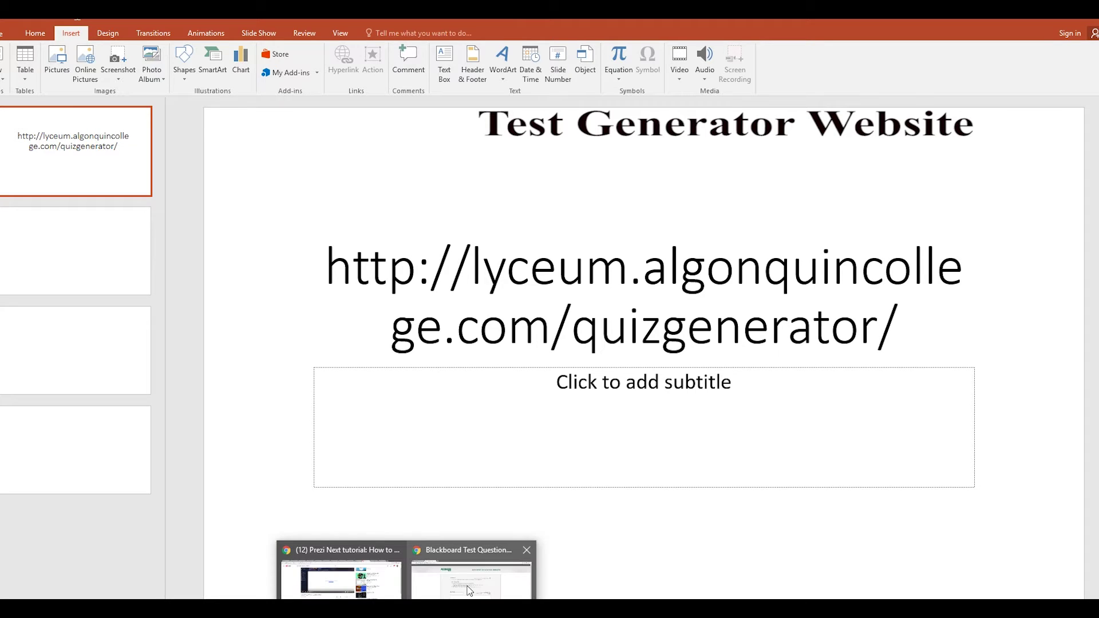
# Switch from PowerPoint to the Word document of practice questions
pyautogui.click(471, 575)
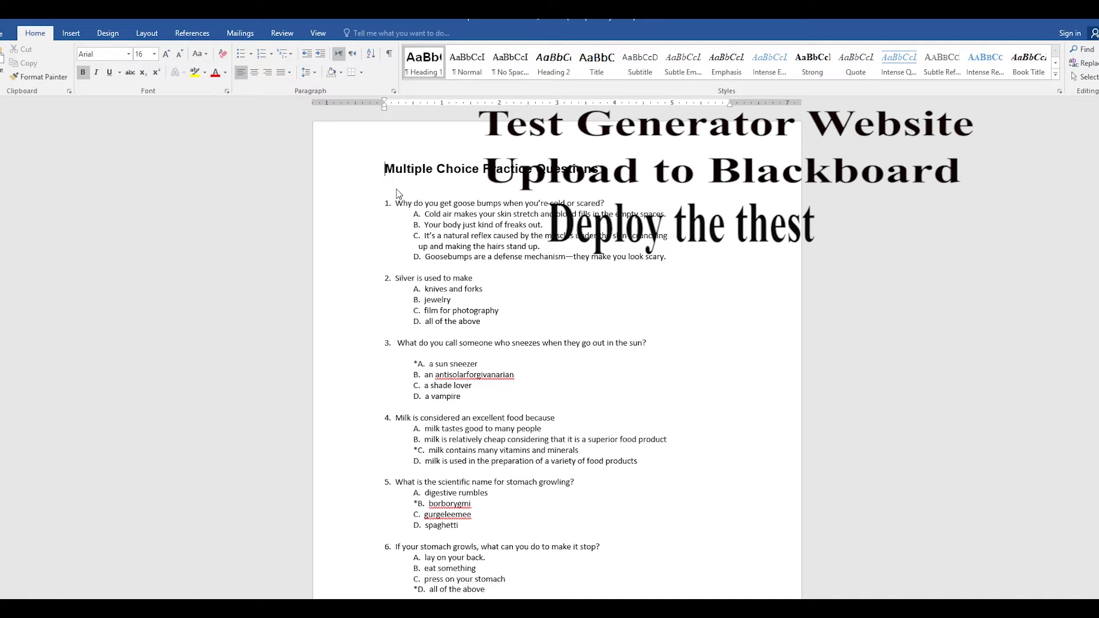
# Select questions 1 through the Sources line in Word, copy them, and return to Chrome
pyautogui.moveTo(381, 203); pyautogui.dragTo(610, 473)
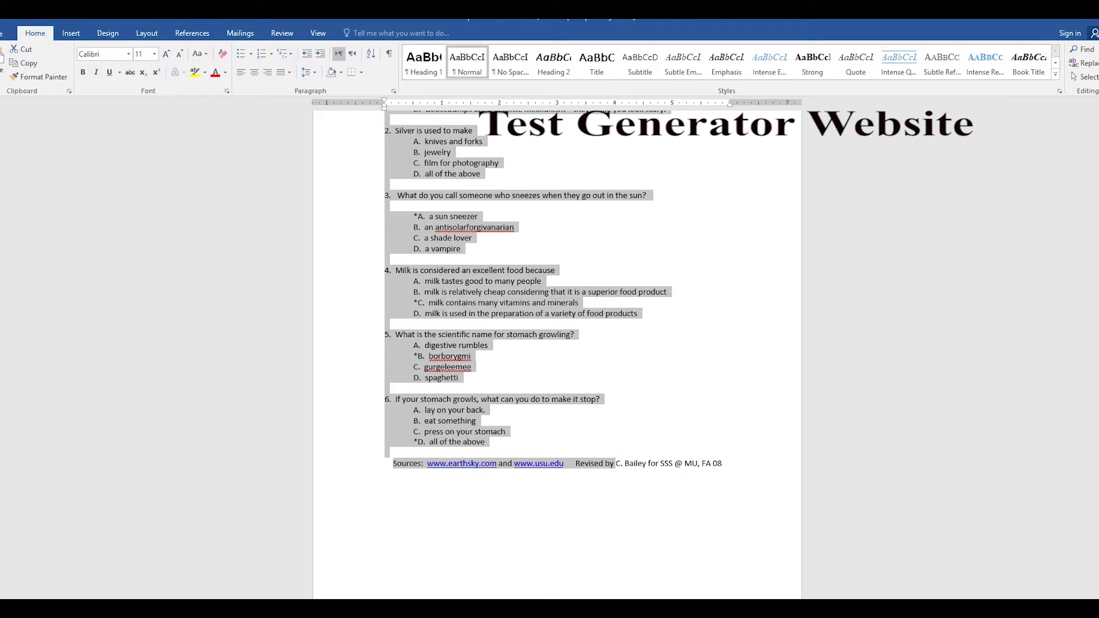
pyautogui.click(454, 567)
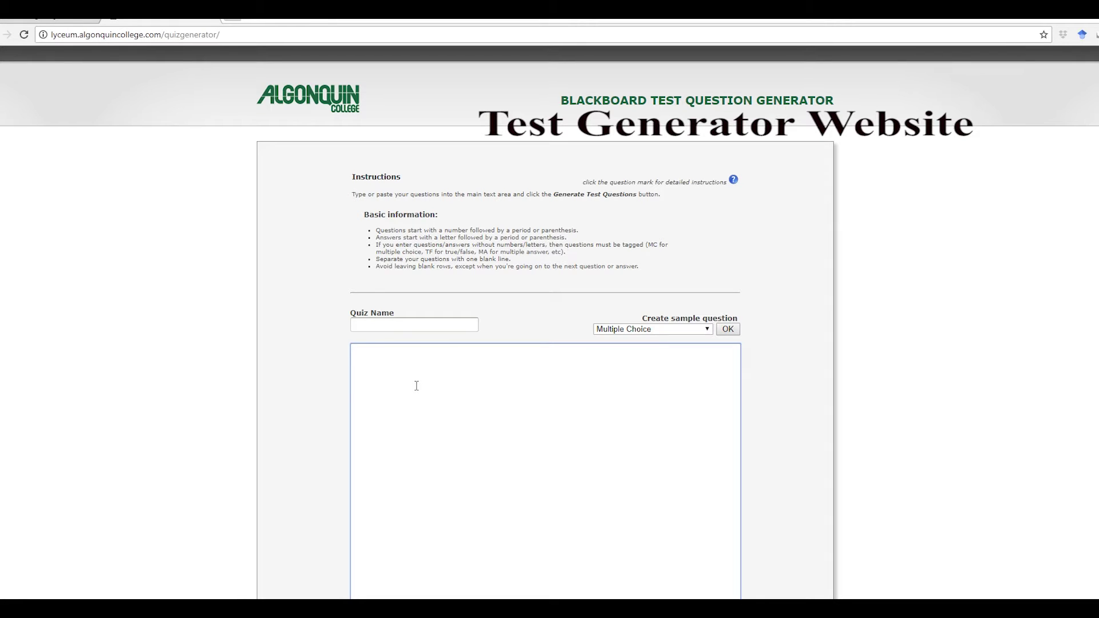
# Paste the six copied questions into the generator's question box
pyautogui.hotkey('ctrl', 'v')
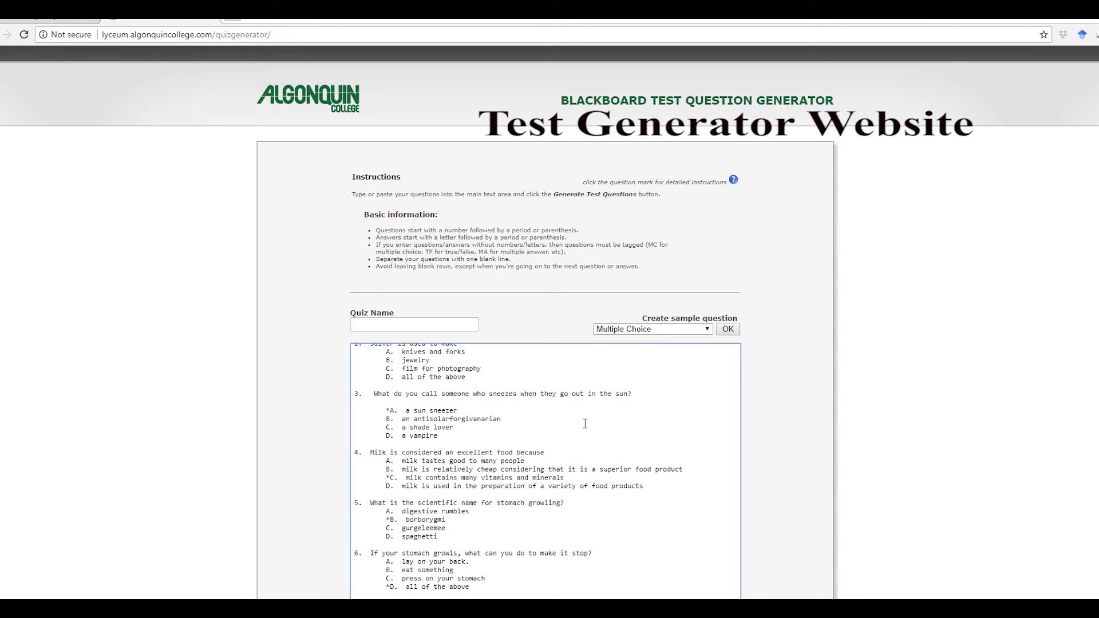
pyautogui.scroll(-3, 586, 424)
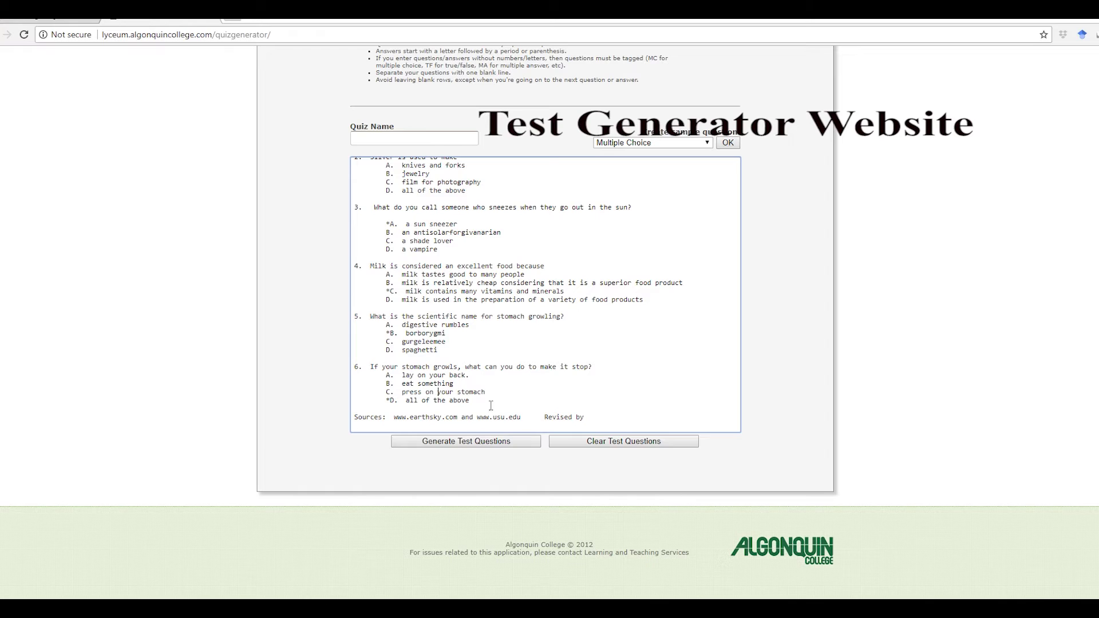
pyautogui.moveTo(588, 418); pyautogui.dragTo(480, 408)
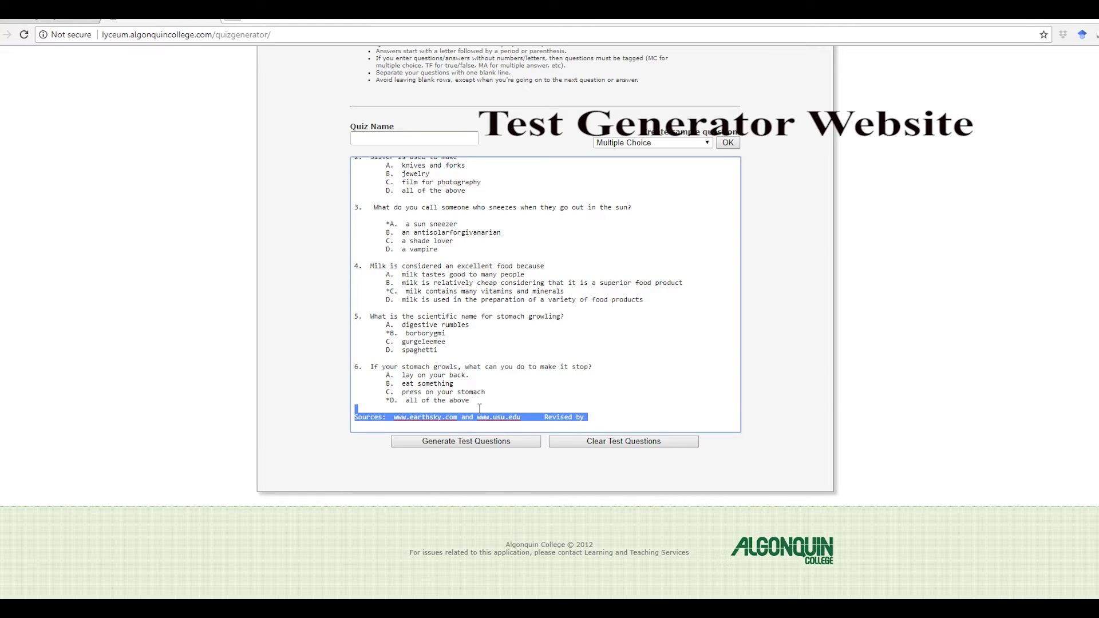
pyautogui.click(396, 412)
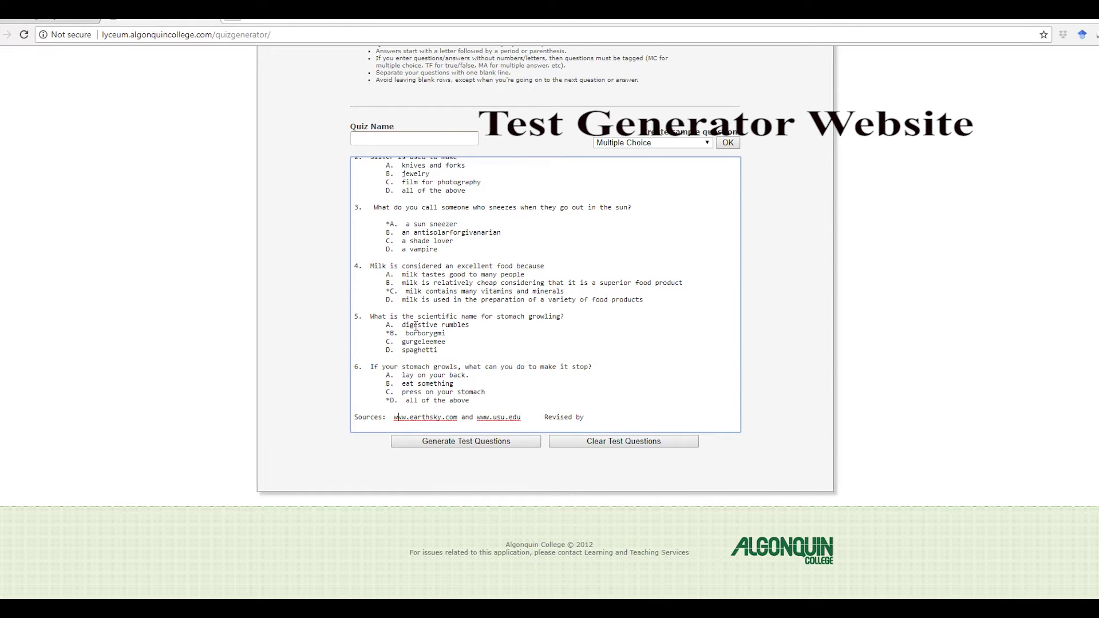
pyautogui.scroll(3, 426, 320)
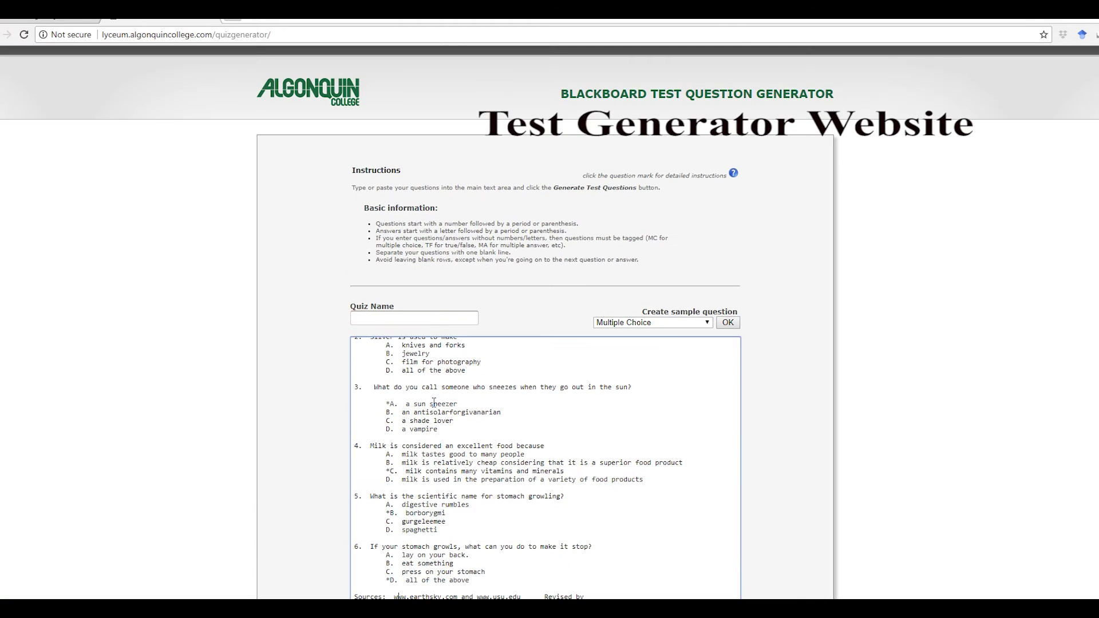
# Enter the quiz name in the Quiz Name field
pyautogui.click(363, 318)
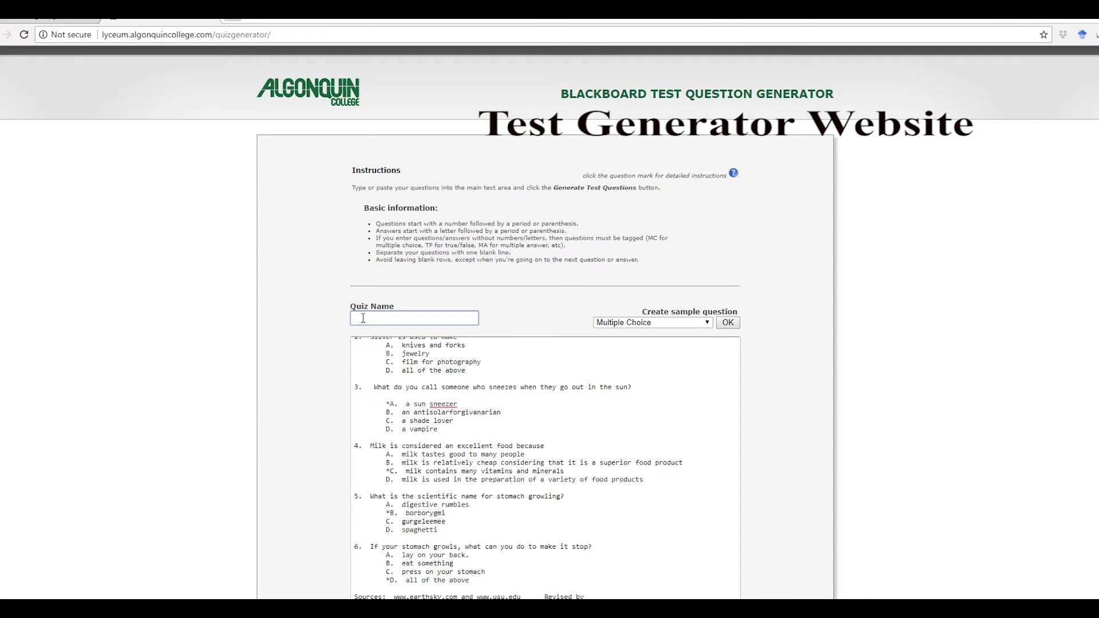
pyautogui.write('Quiz')
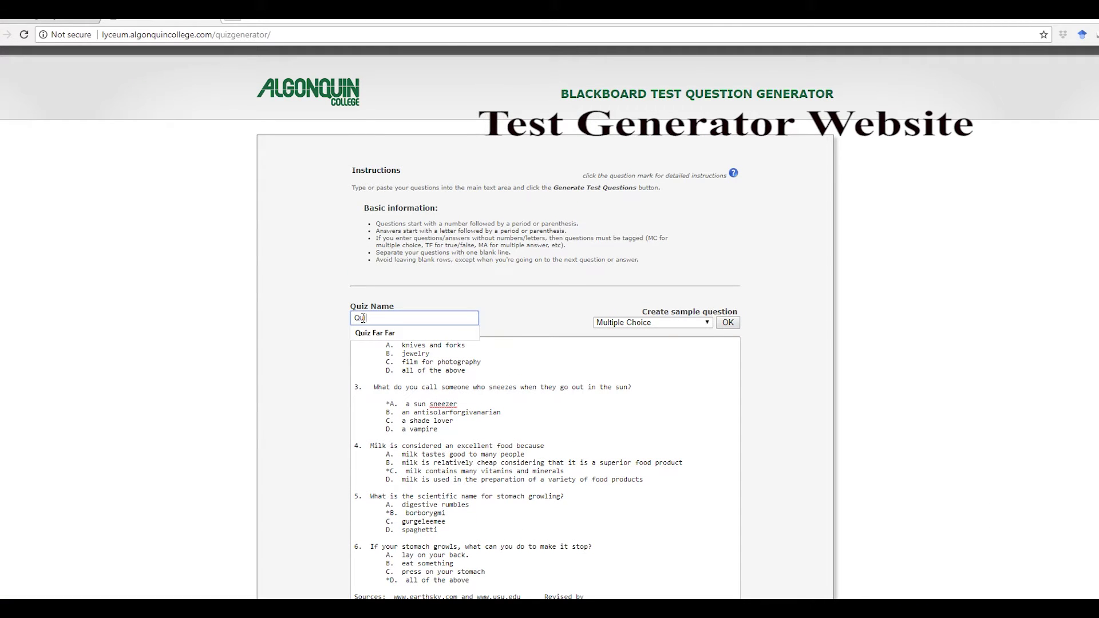
pyautogui.write(' Farooq')
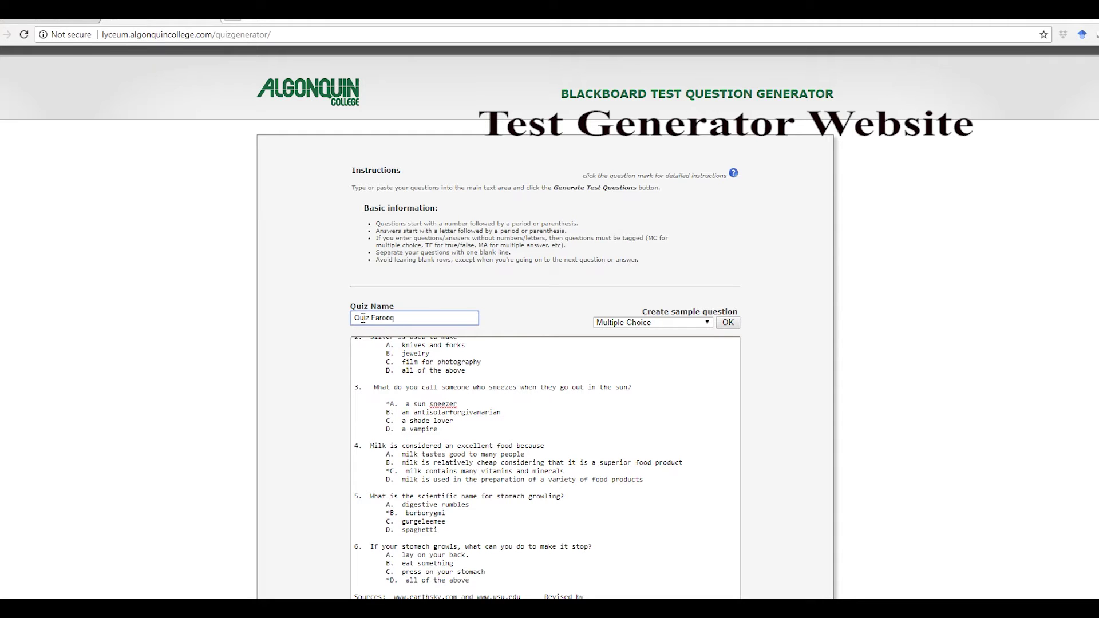
pyautogui.scroll(-3, 363, 319)
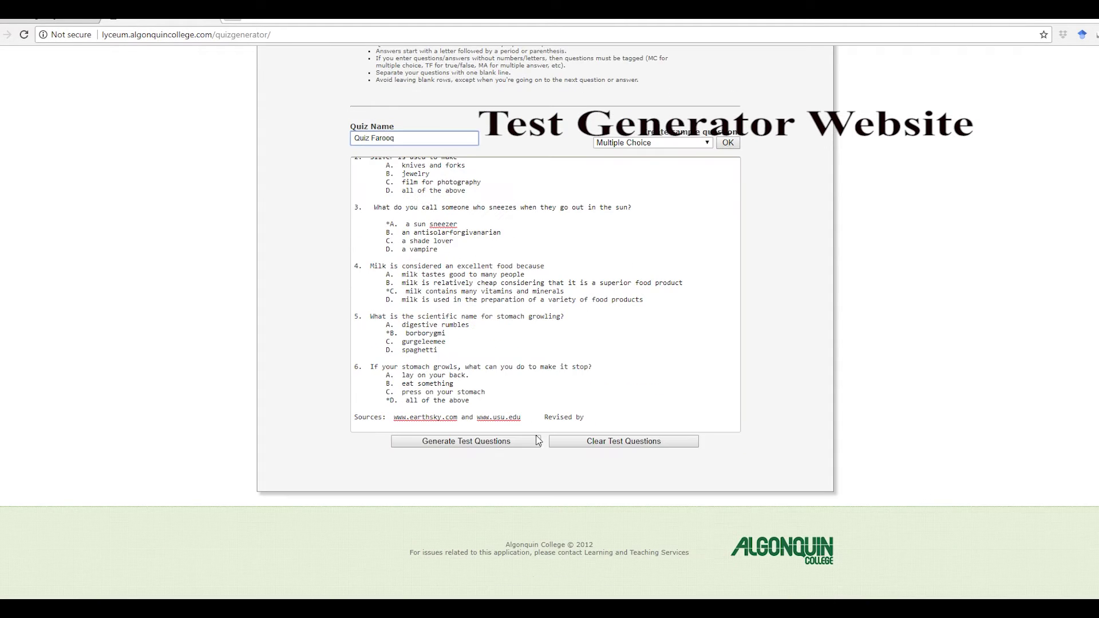
# Generate the test questions, then delete the Sources and Revised by line
pyautogui.click(447, 442)
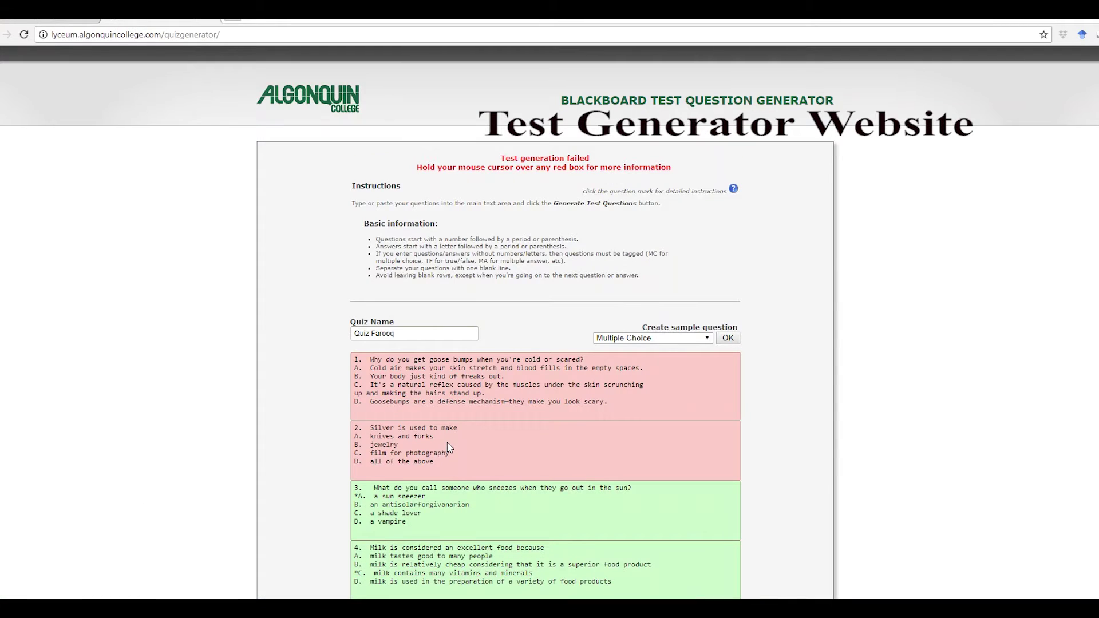
pyautogui.scroll(-4, 444, 438)
pyautogui.scroll(-1, 445, 437)
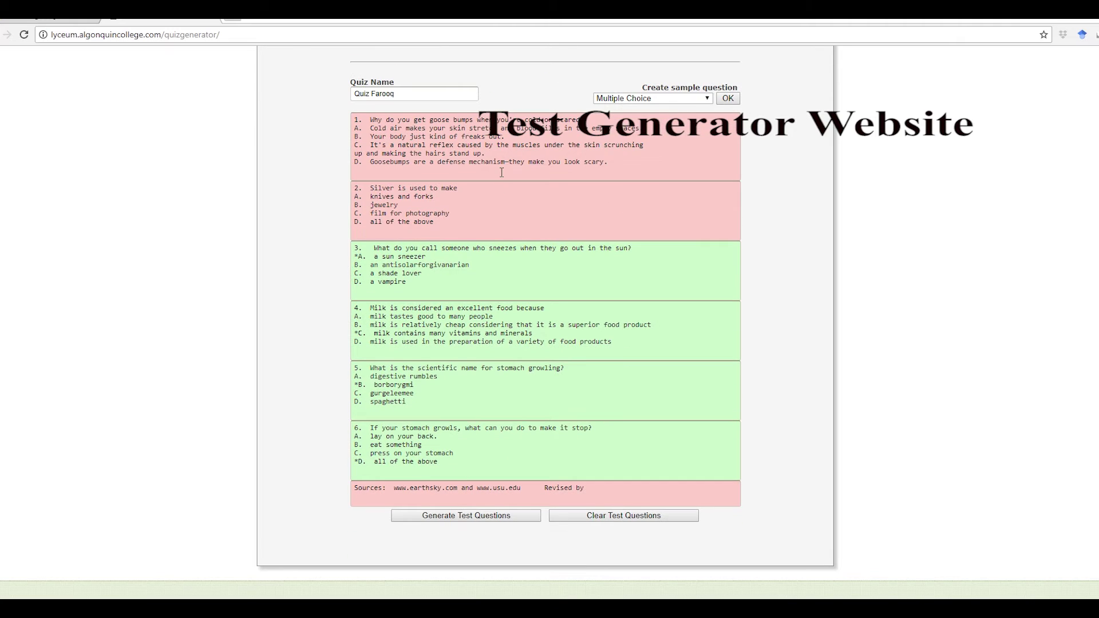
pyautogui.moveTo(598, 493); pyautogui.dragTo(348, 493)
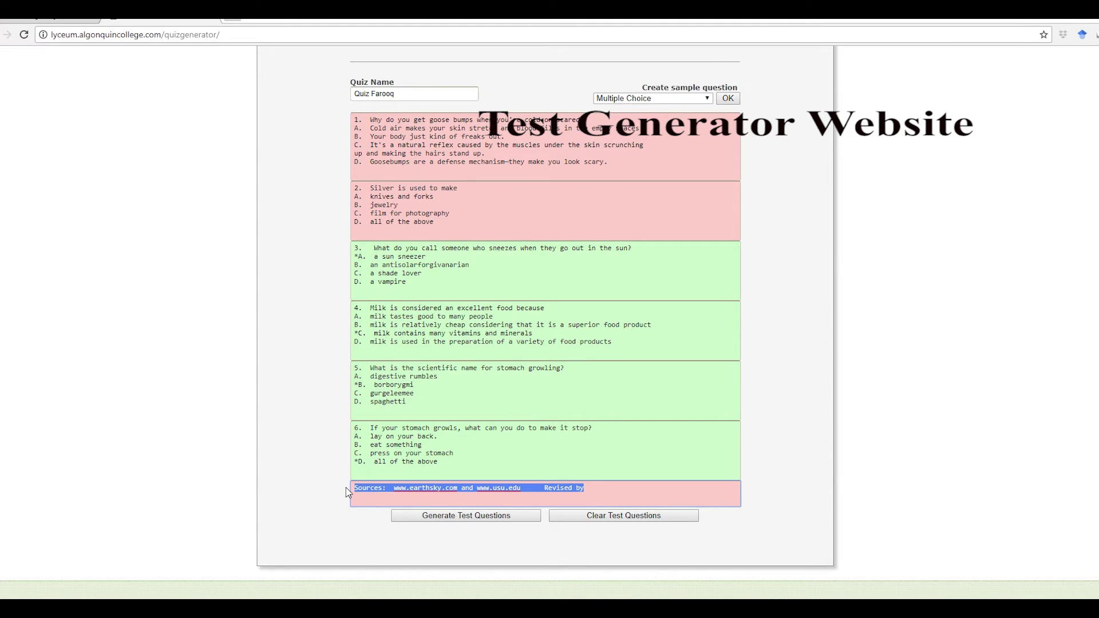
pyautogui.press('Delete')
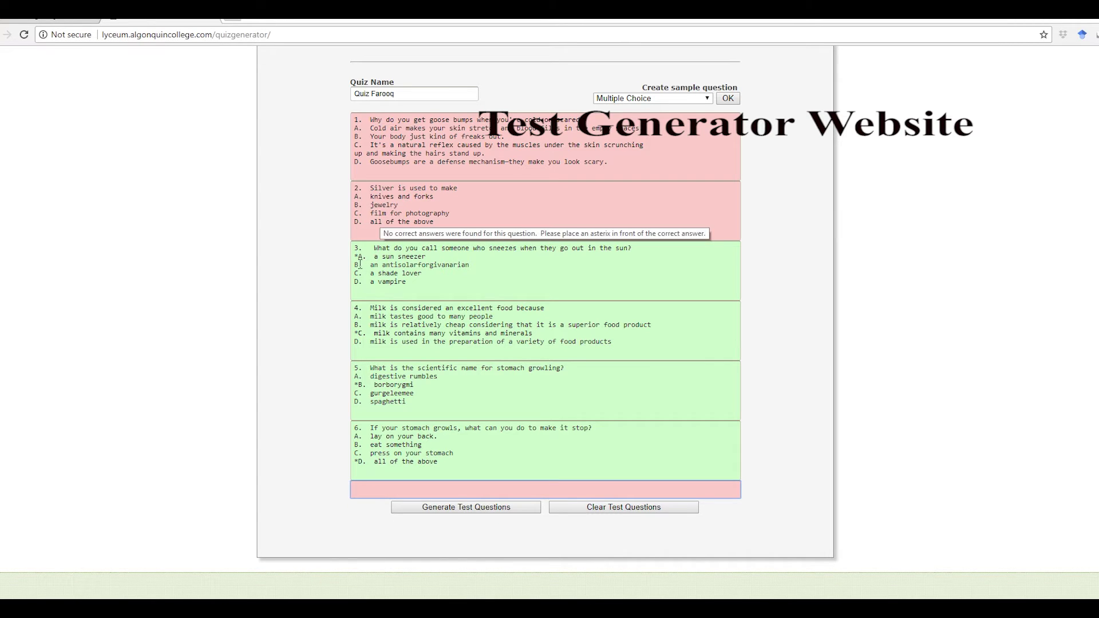
# Mark answer C in question 1 and D in question 2 with asterisks, then regenerate
pyautogui.moveTo(355, 256)
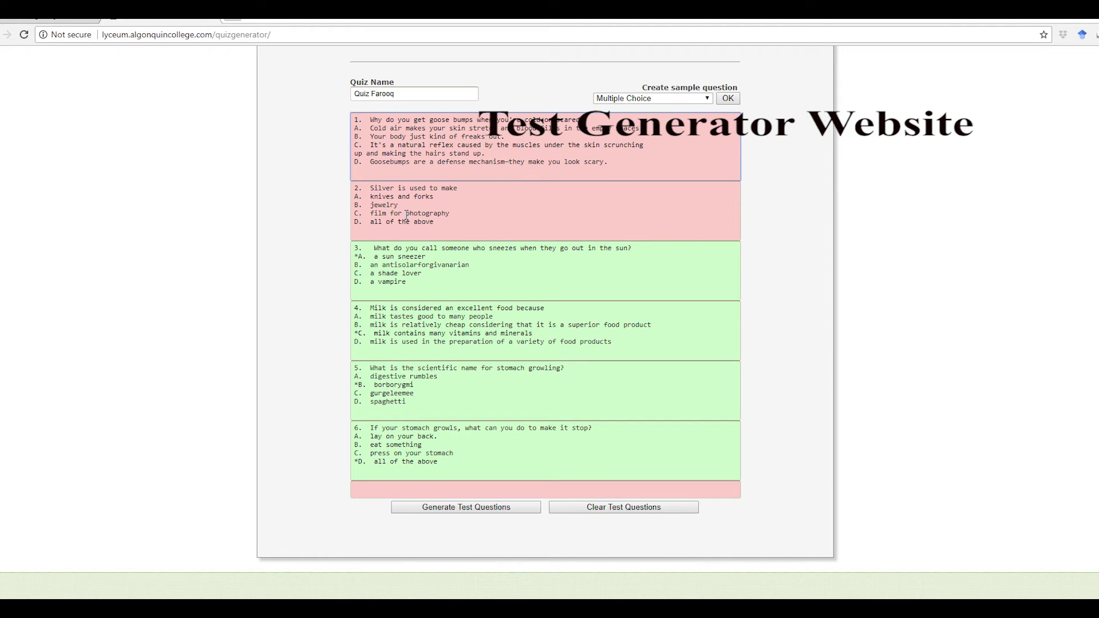
pyautogui.write('*')
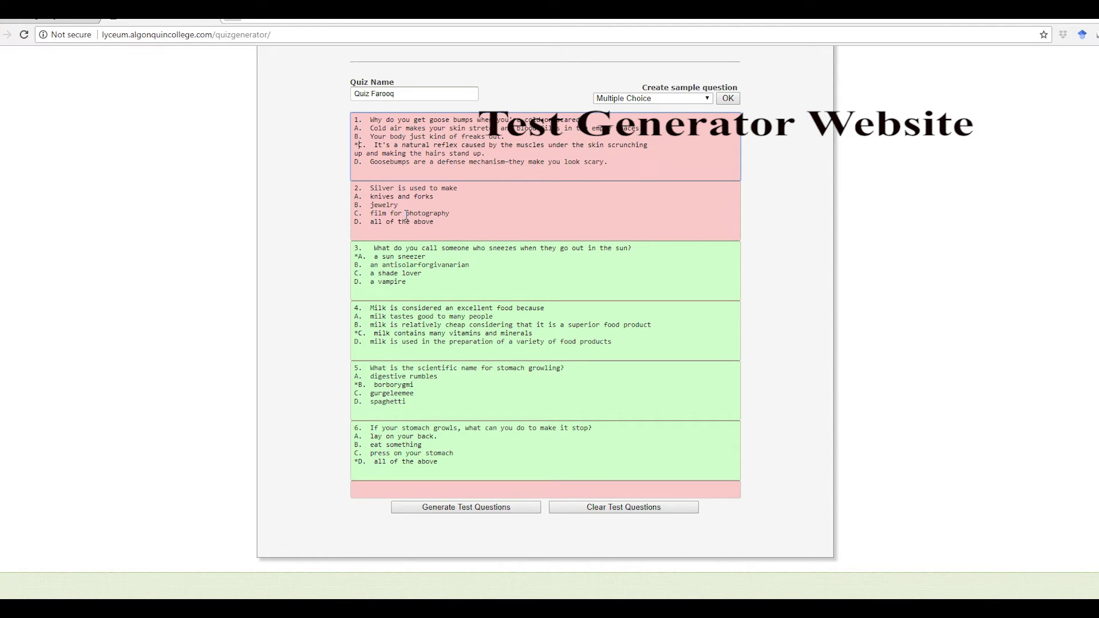
pyautogui.click(355, 222)
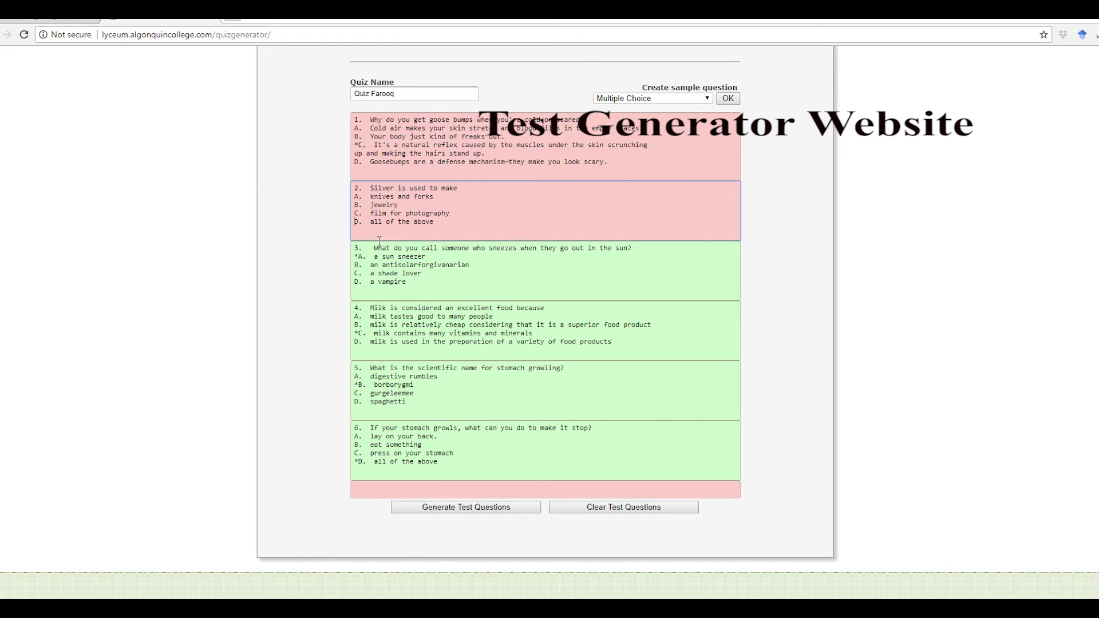
pyautogui.write('*')
pyautogui.click(469, 511)
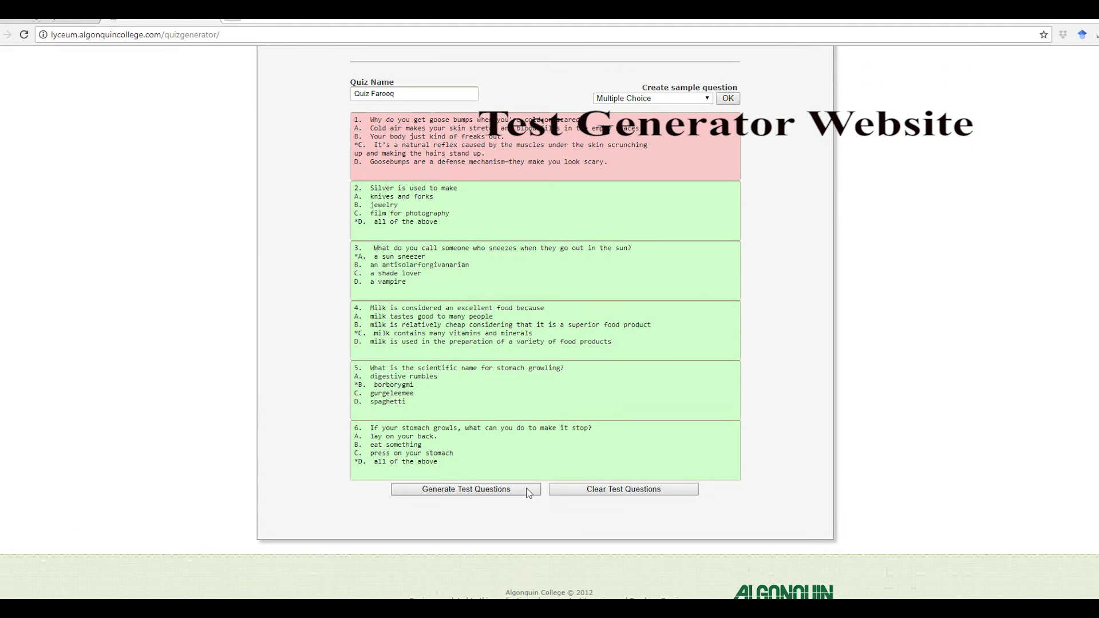
# Delete the stray broken-off line and empty line from question 1's answers
pyautogui.moveTo(369, 148)
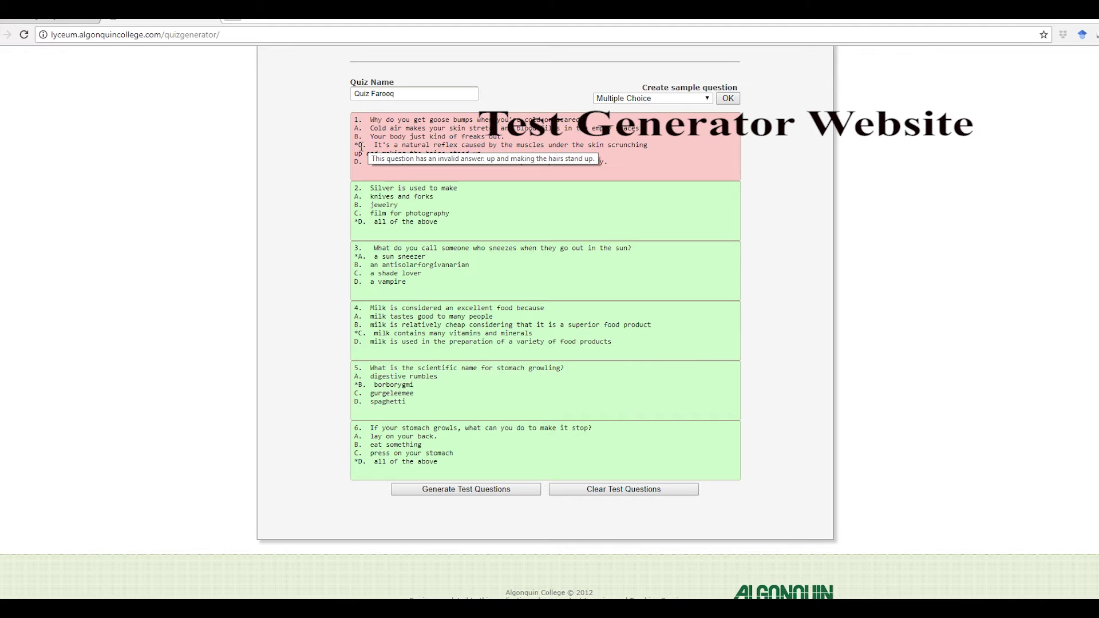
pyautogui.click(490, 155)
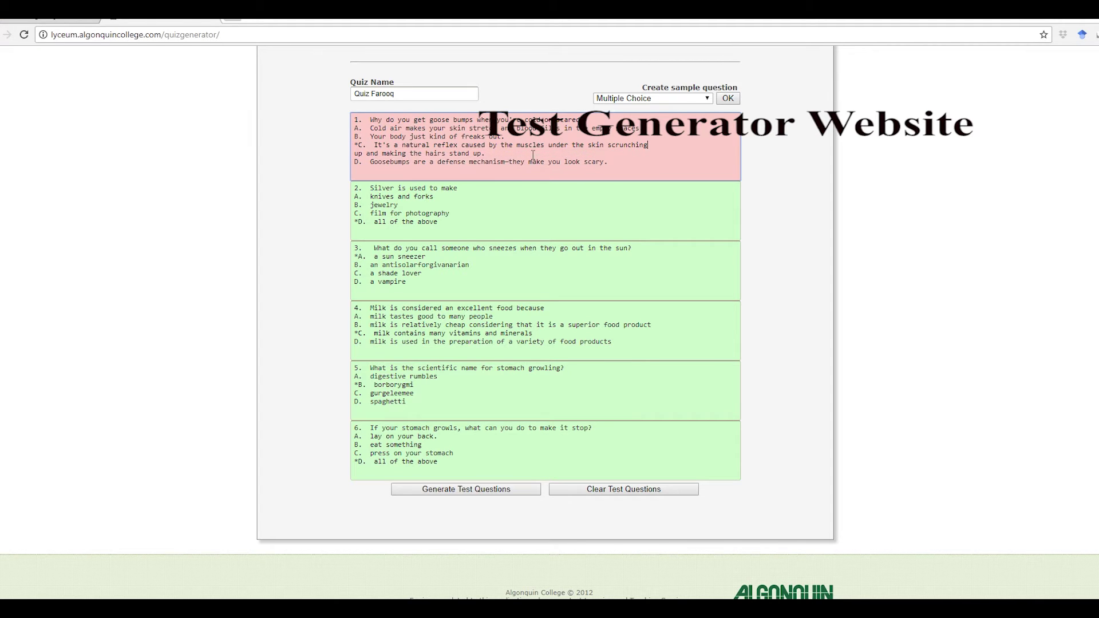
pyautogui.moveTo(490, 155); pyautogui.dragTo(354, 154)
pyautogui.tripleClick(353, 156)
pyautogui.press('BackSpace')
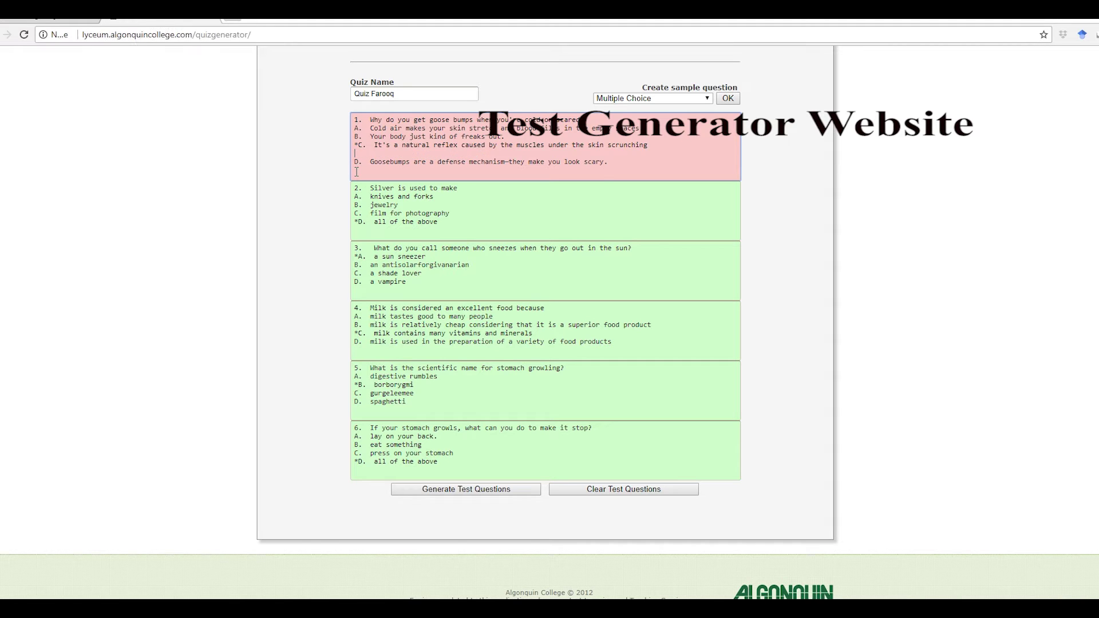
pyautogui.press('BackSpace')
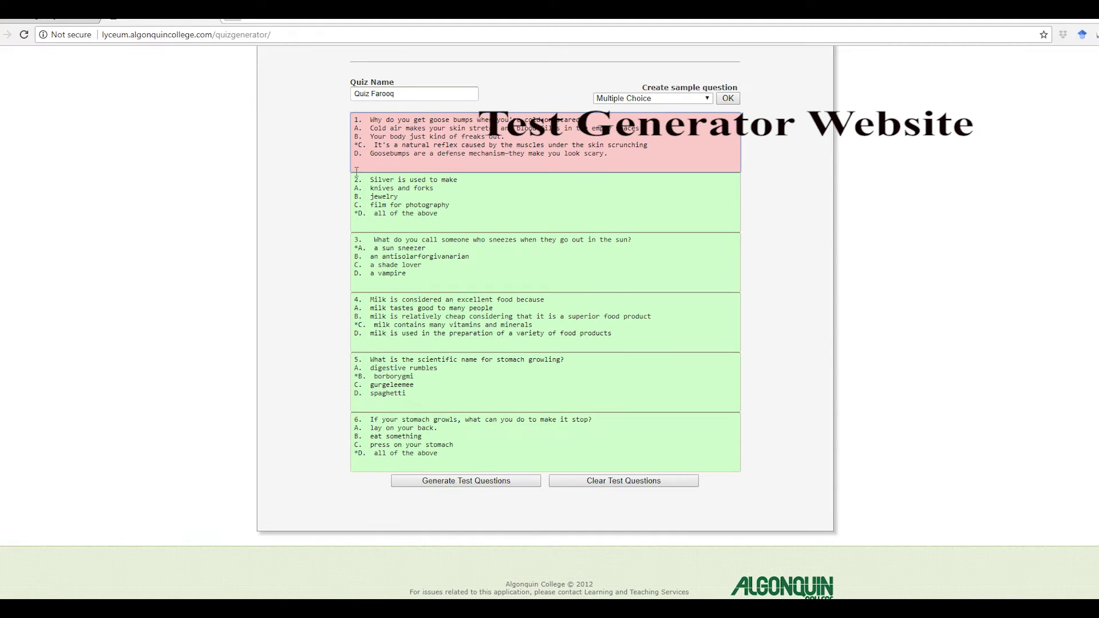
# Generate the six-question test and download the test questions file
pyautogui.click(456, 484)
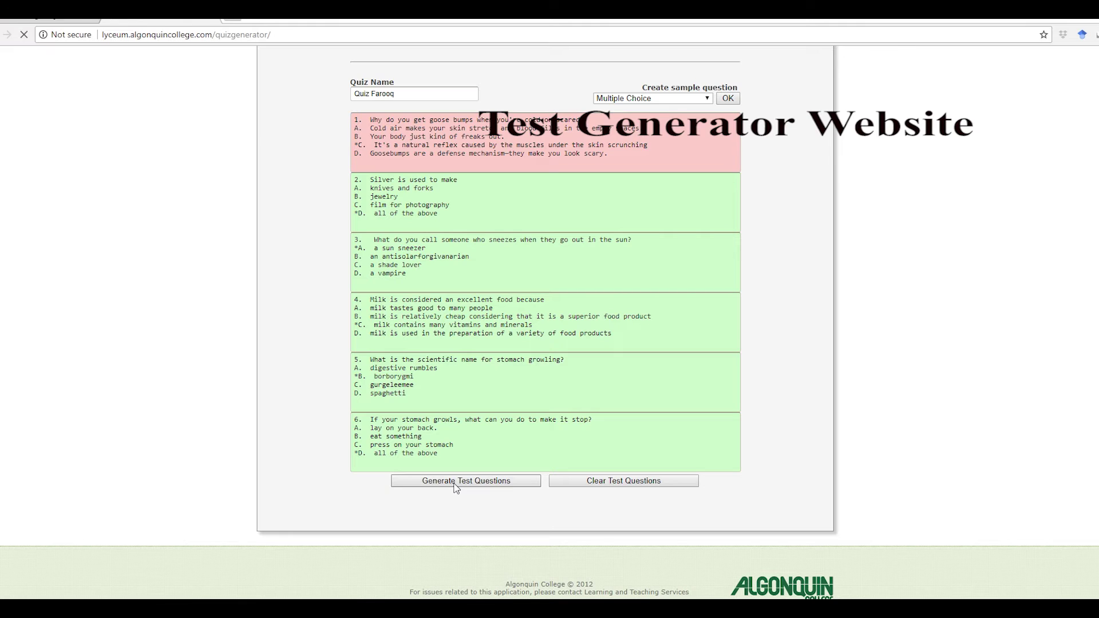
pyautogui.scroll(-6, 674, 385)
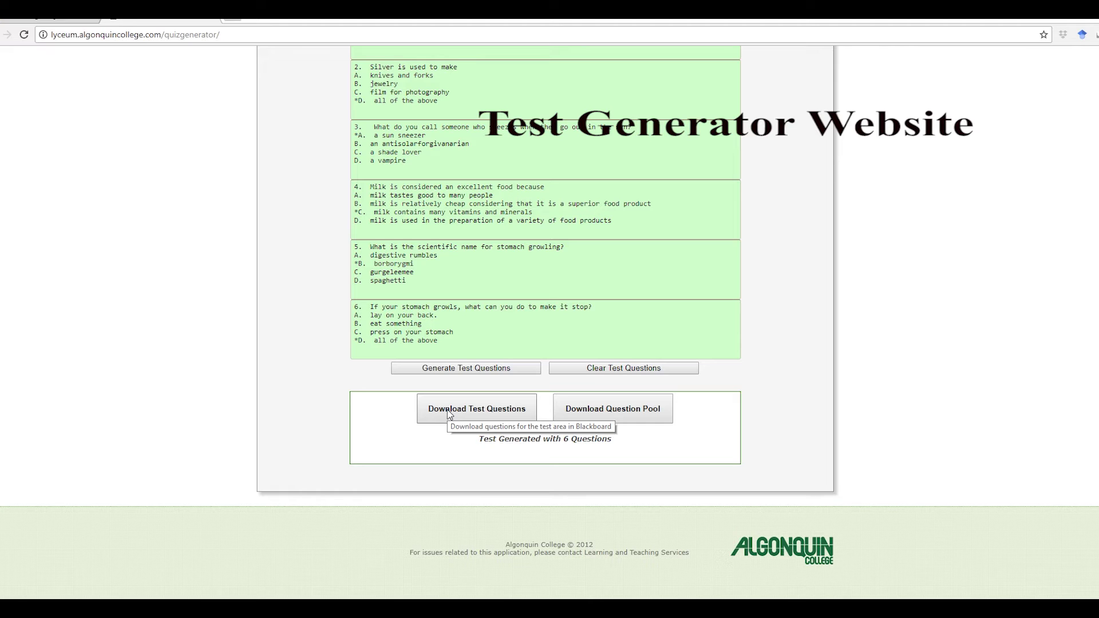
pyautogui.click(448, 410)
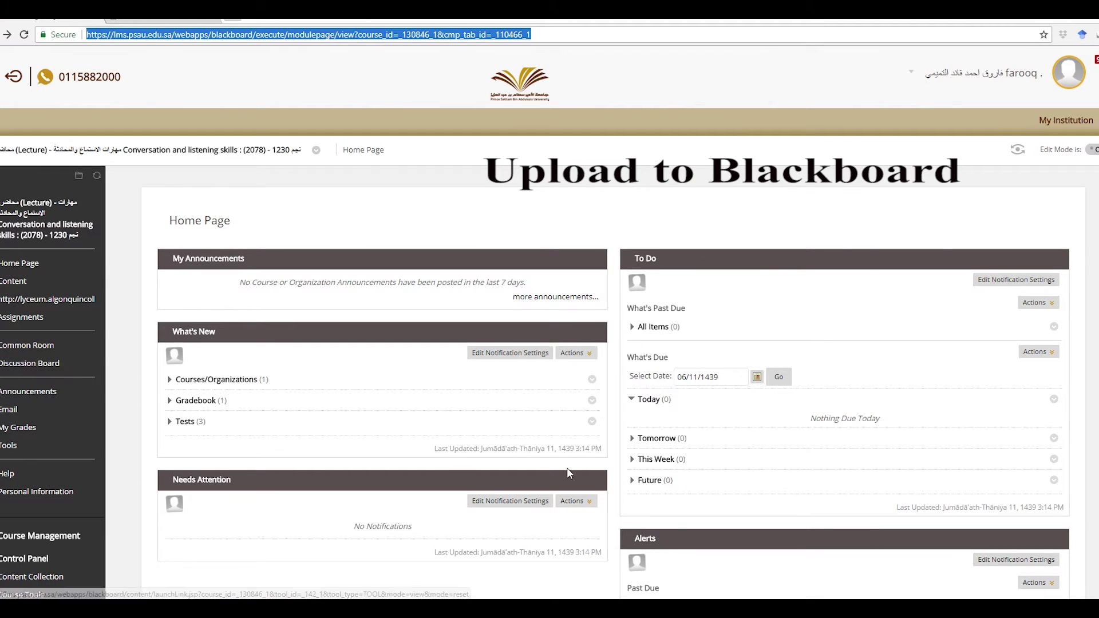
# In Assignments with Edit Mode on, start creating a new test via Assessments > Test
pyautogui.click(21, 319)
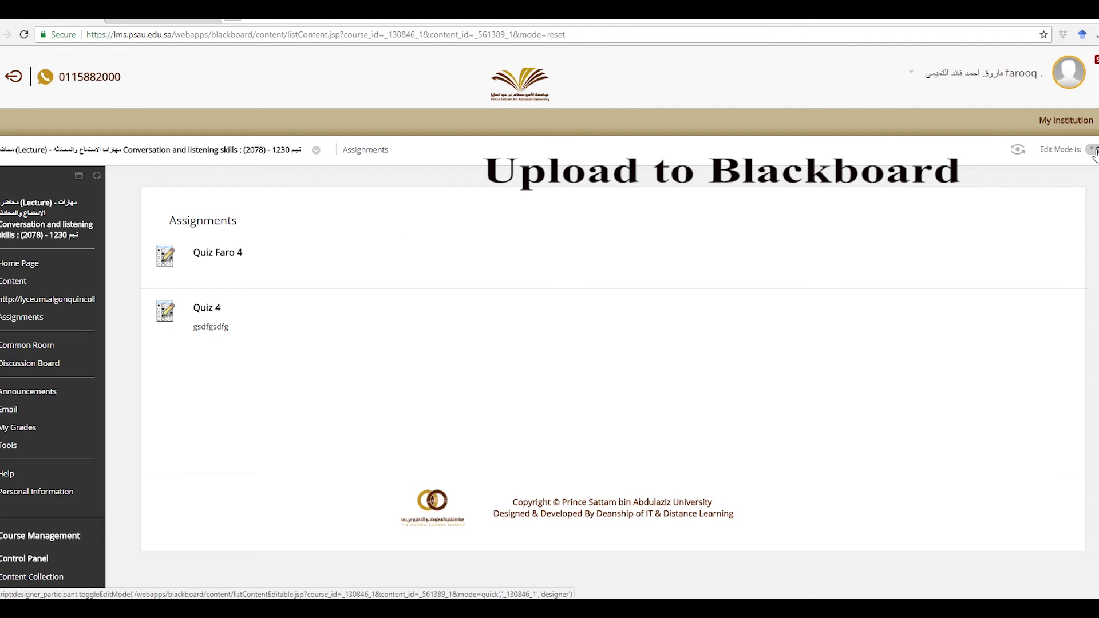
pyautogui.click(1094, 151)
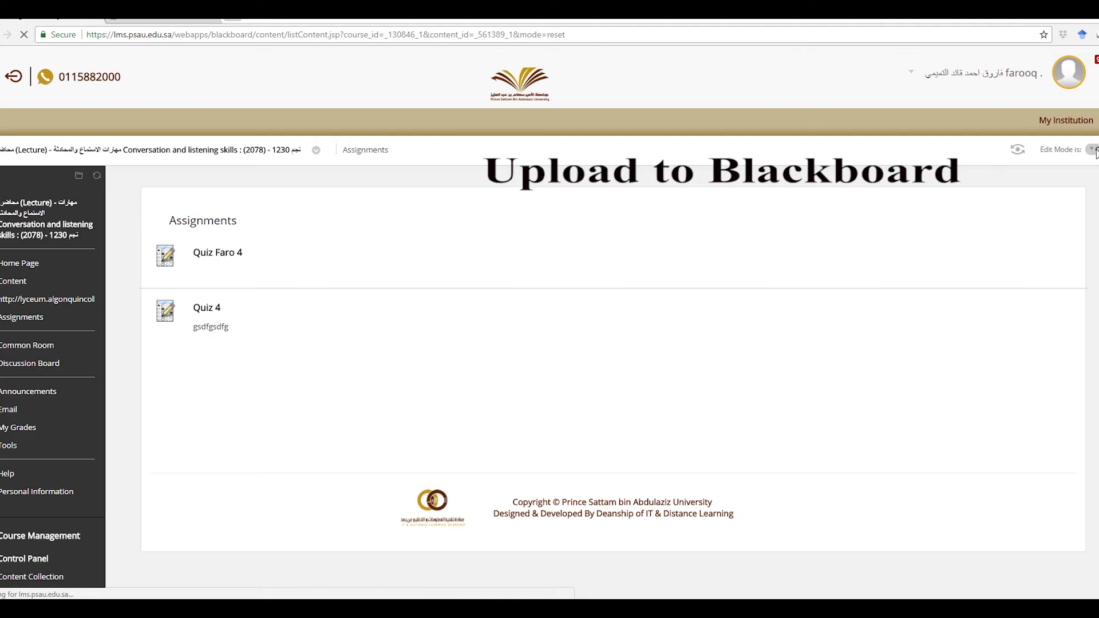
pyautogui.click(218, 259)
pyautogui.click(342, 260)
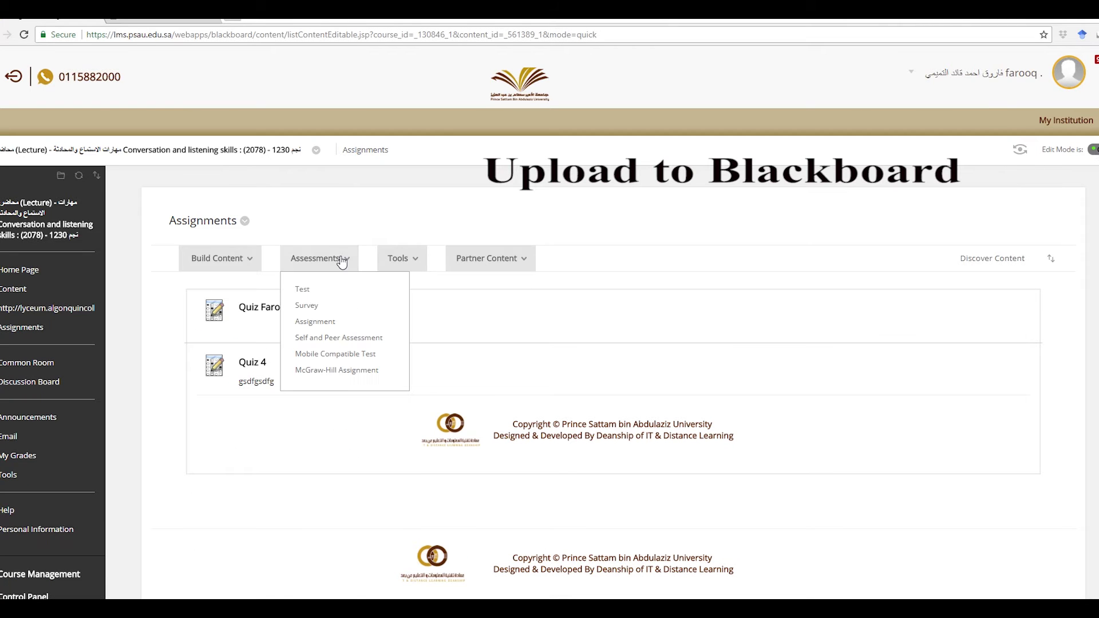
pyautogui.click(300, 292)
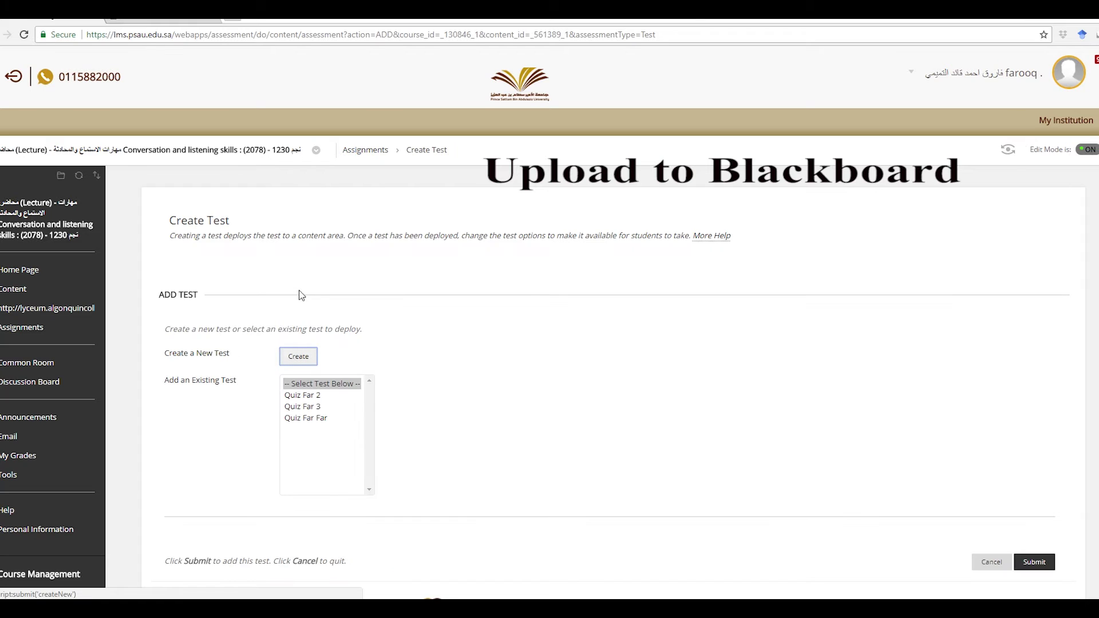
pyautogui.click(299, 356)
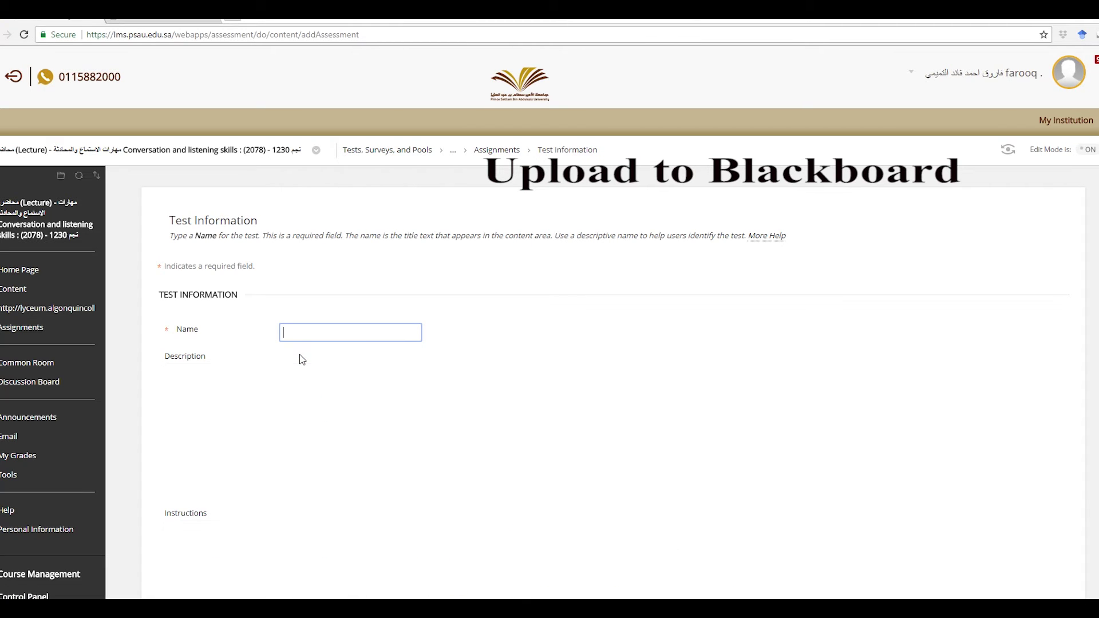
# Enter the quiz name for the new test and submit it
pyautogui.write('Quiz ')
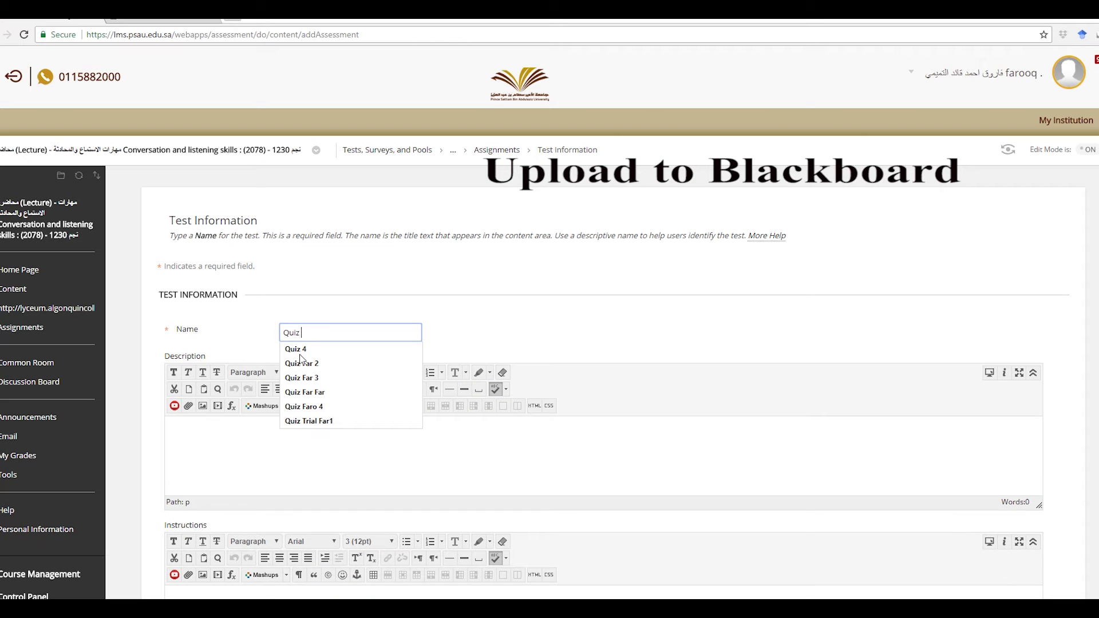
pyautogui.write('Farooq')
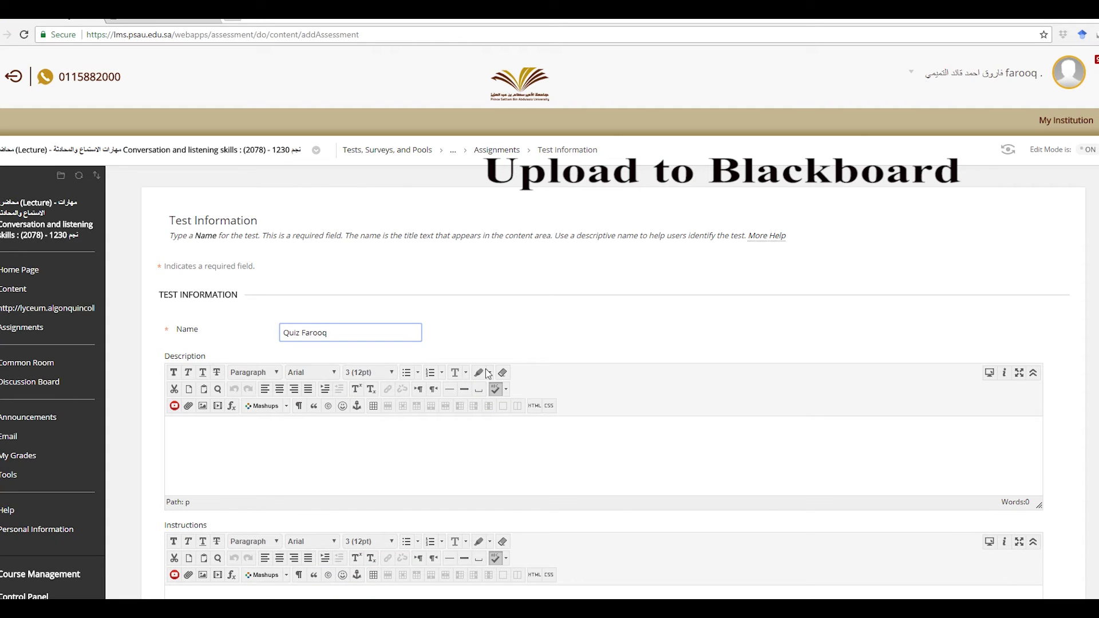
pyautogui.click(549, 335)
pyautogui.scroll(-4, 654, 434)
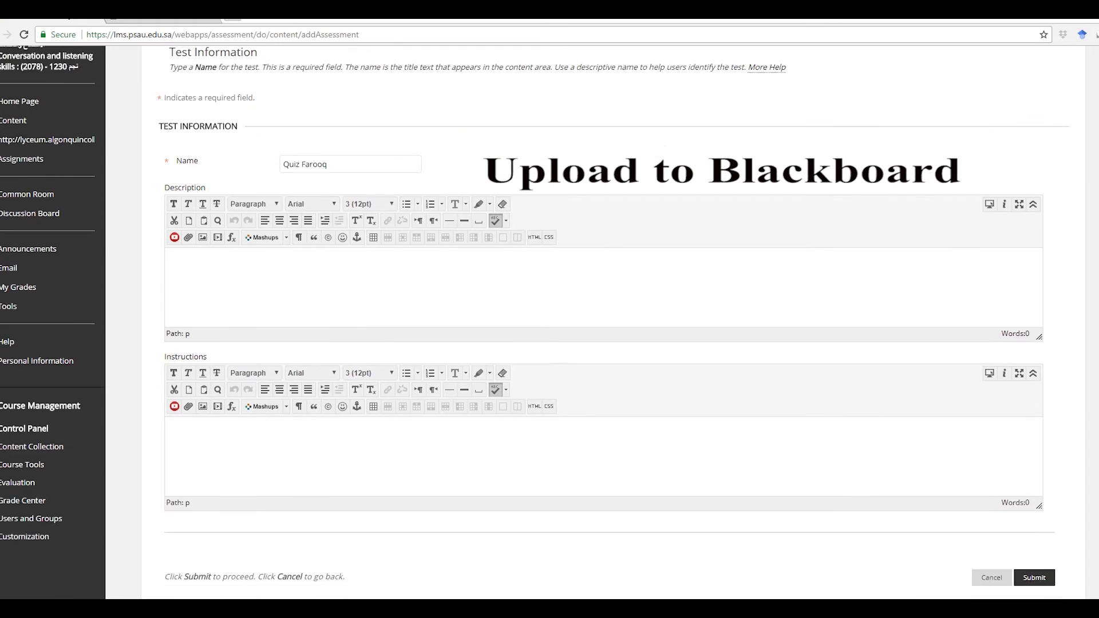
pyautogui.click(1034, 502)
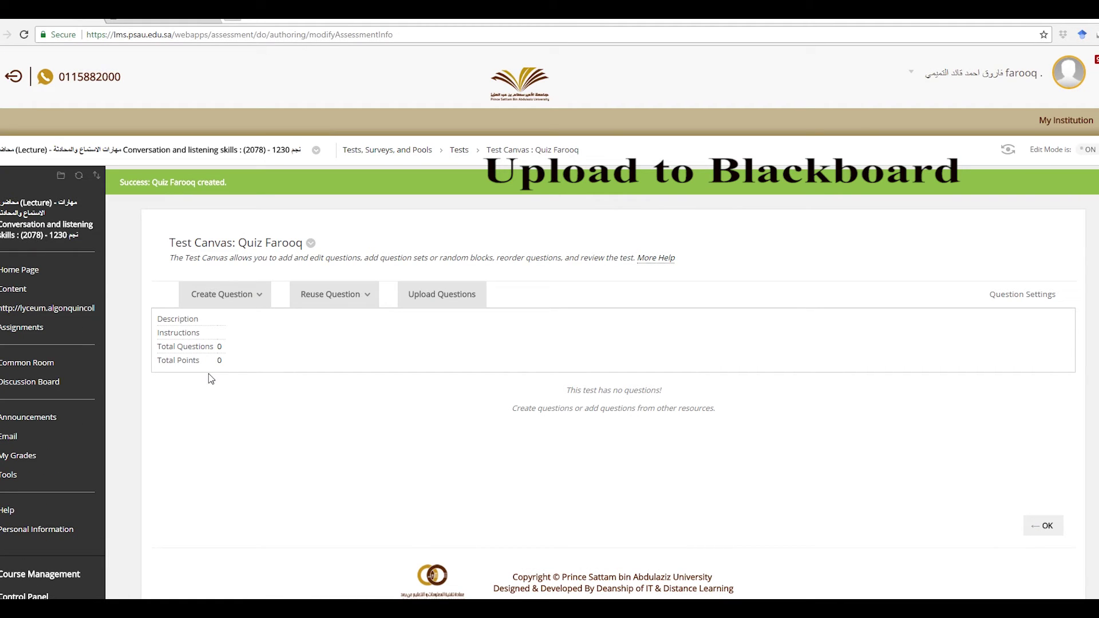
# Start Upload Questions with 2 points per question and open the file picker on Downloads
pyautogui.click(436, 302)
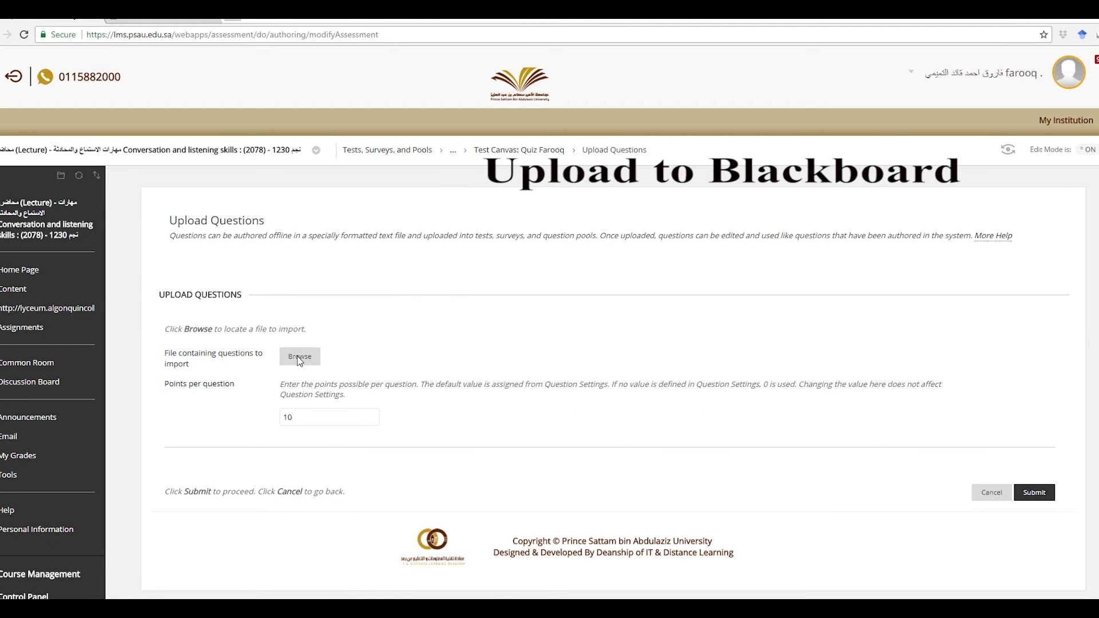
pyautogui.doubleClick(282, 422)
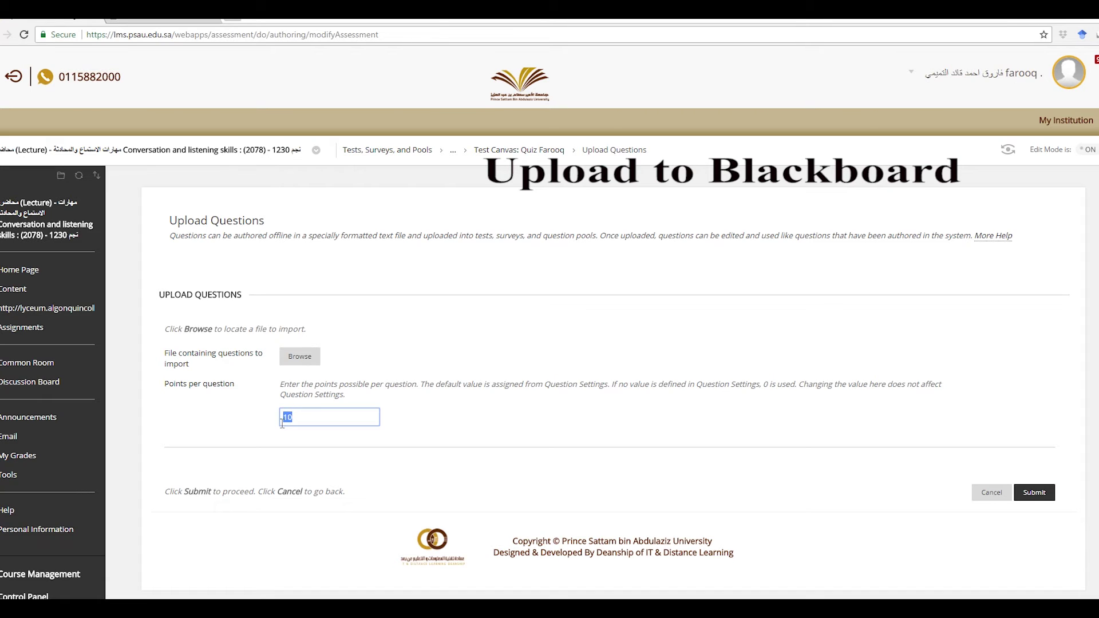
pyautogui.write('2')
pyautogui.click(298, 358)
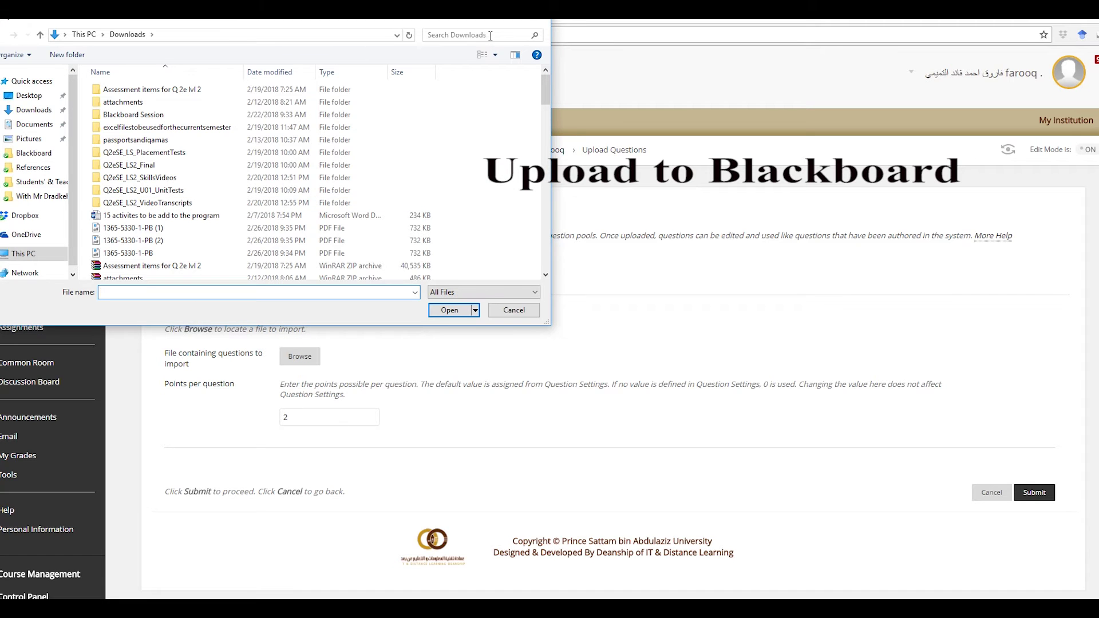
pyautogui.click(490, 35)
# Search Downloads for the generated QuizFarooq file and attach it for upload
pyautogui.write('faroo')
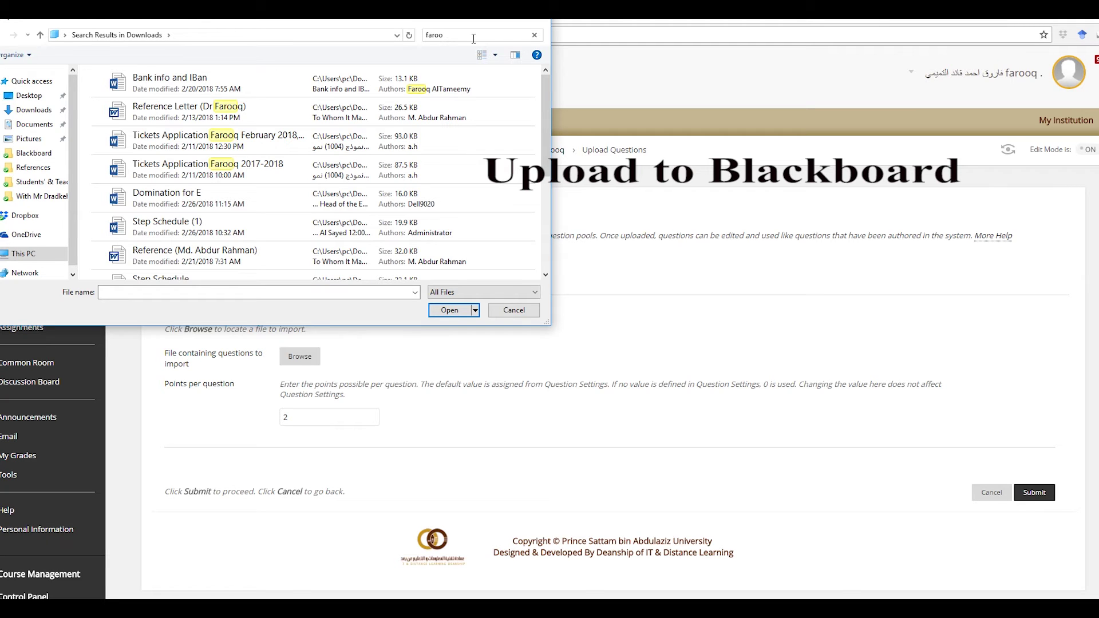
pyautogui.click(462, 36)
pyautogui.write('qu')
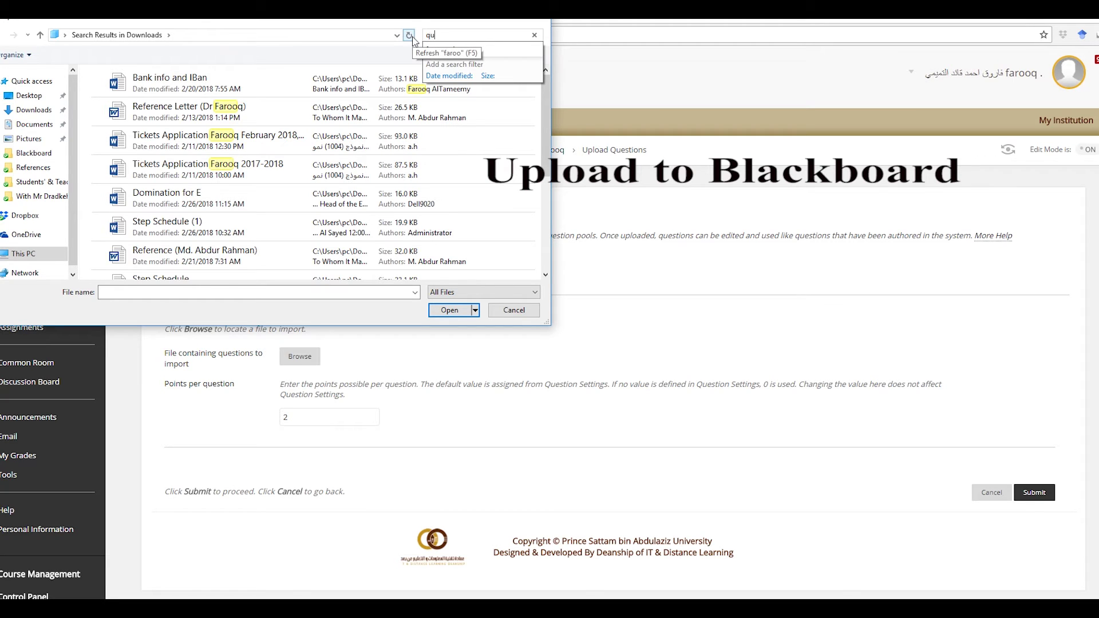
pyautogui.write('iz faroo')
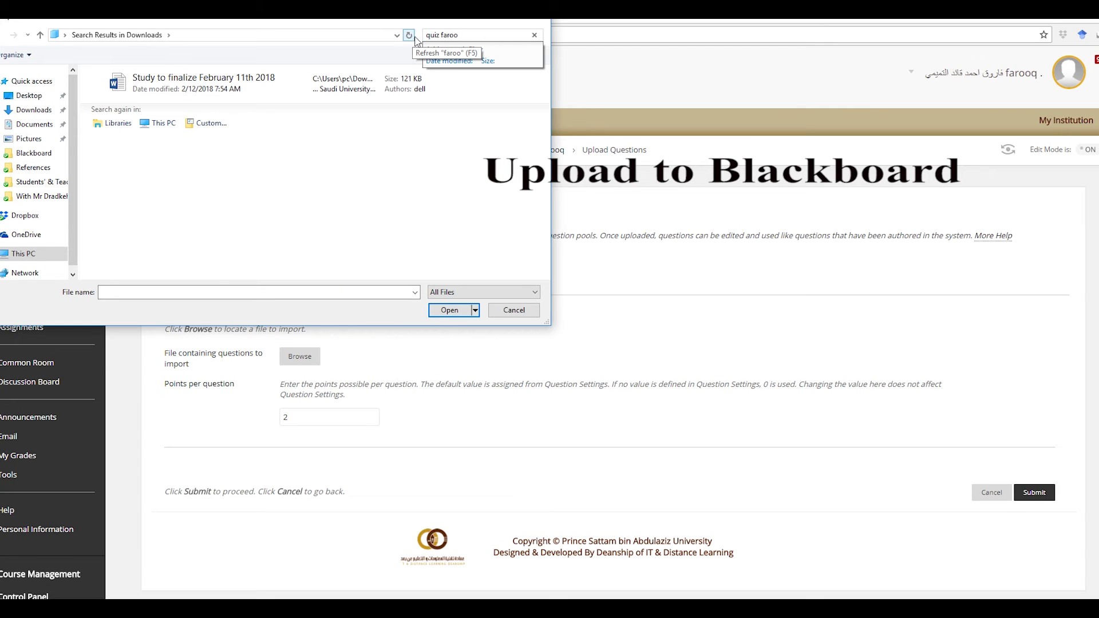
pyautogui.doubleClick(448, 35)
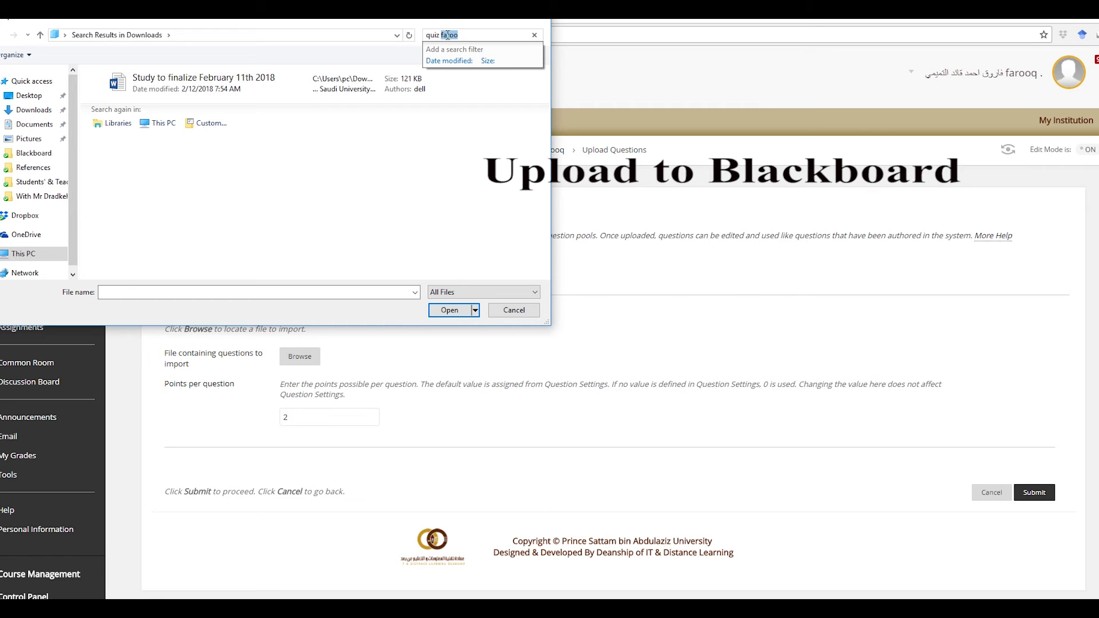
pyautogui.press('BackSpace')
pyautogui.press('BackSpace')
pyautogui.write('fa')
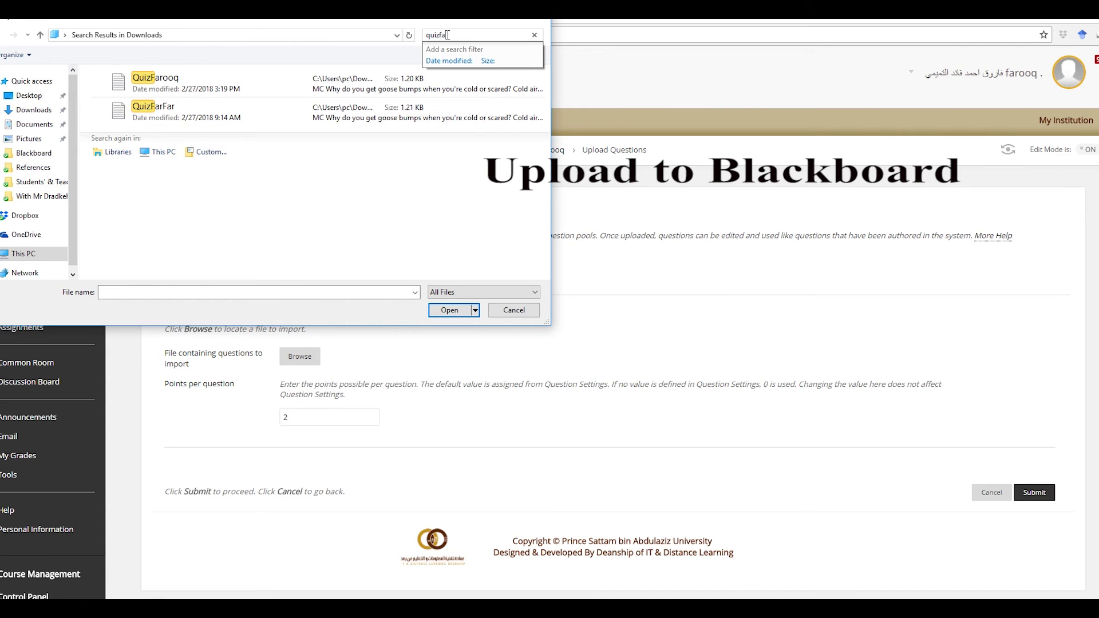
pyautogui.click(184, 76)
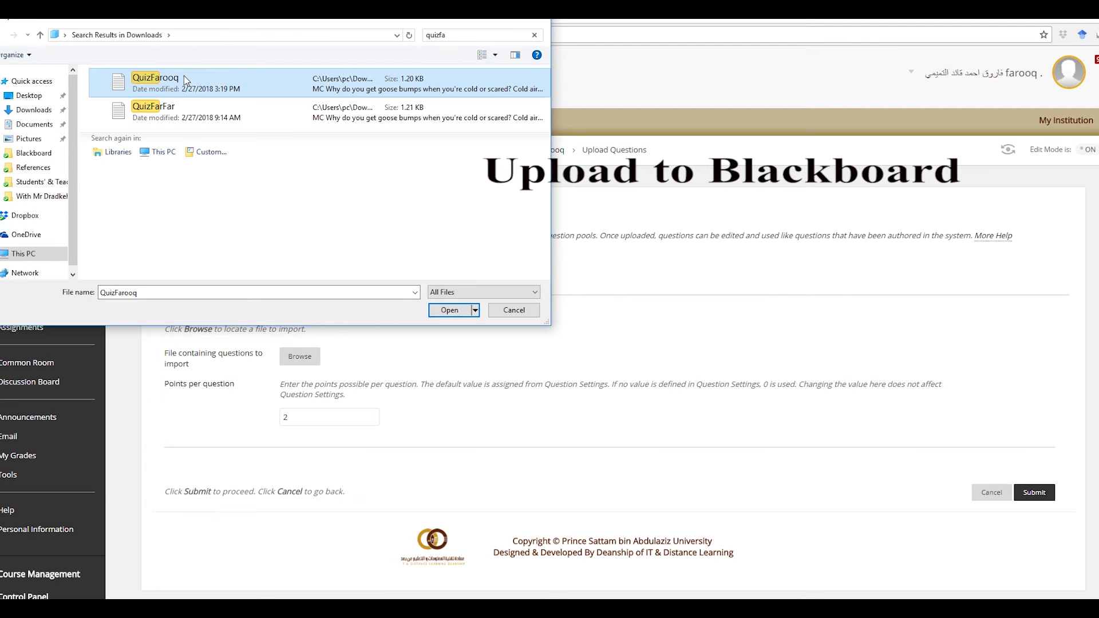
pyautogui.click(443, 310)
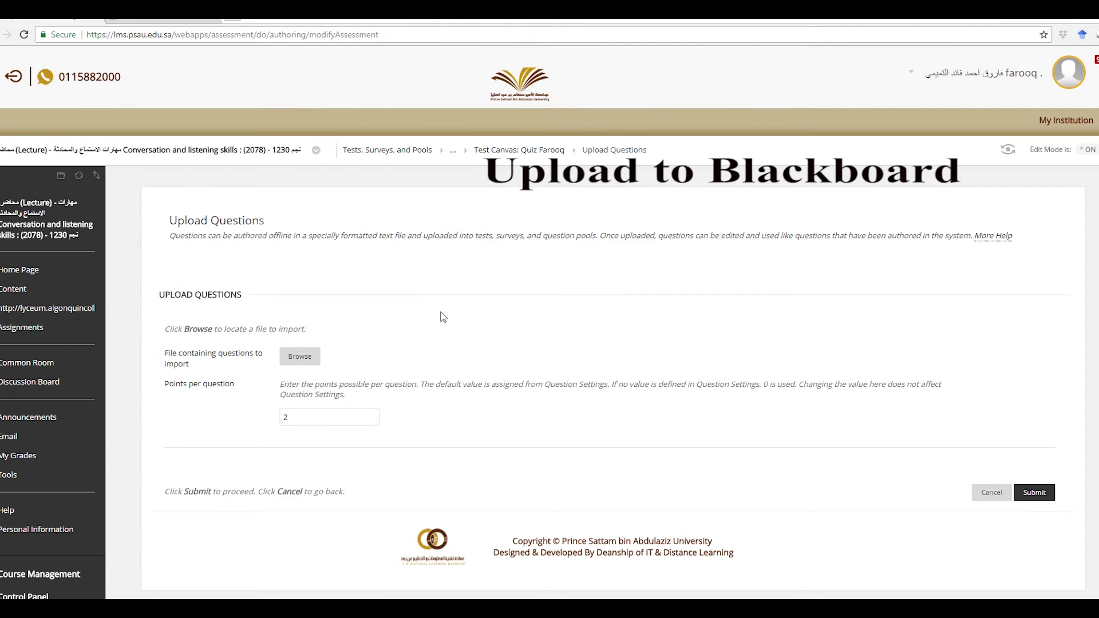
# Upload the file's six questions (12 points total) and confirm them with OK
pyautogui.click(1043, 496)
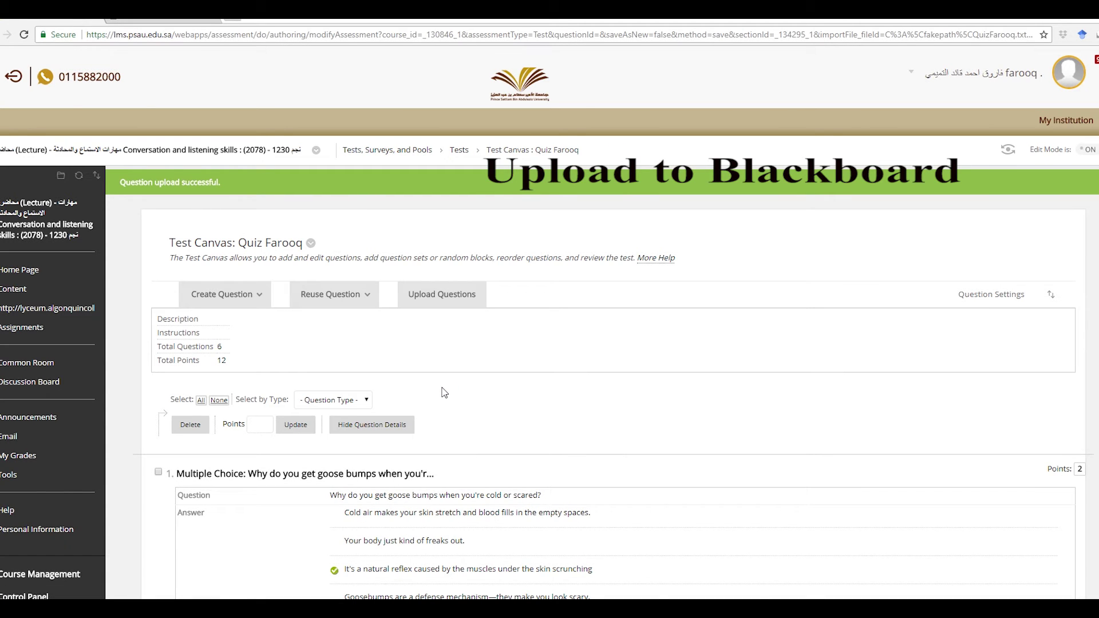
pyautogui.scroll(-5, 444, 393)
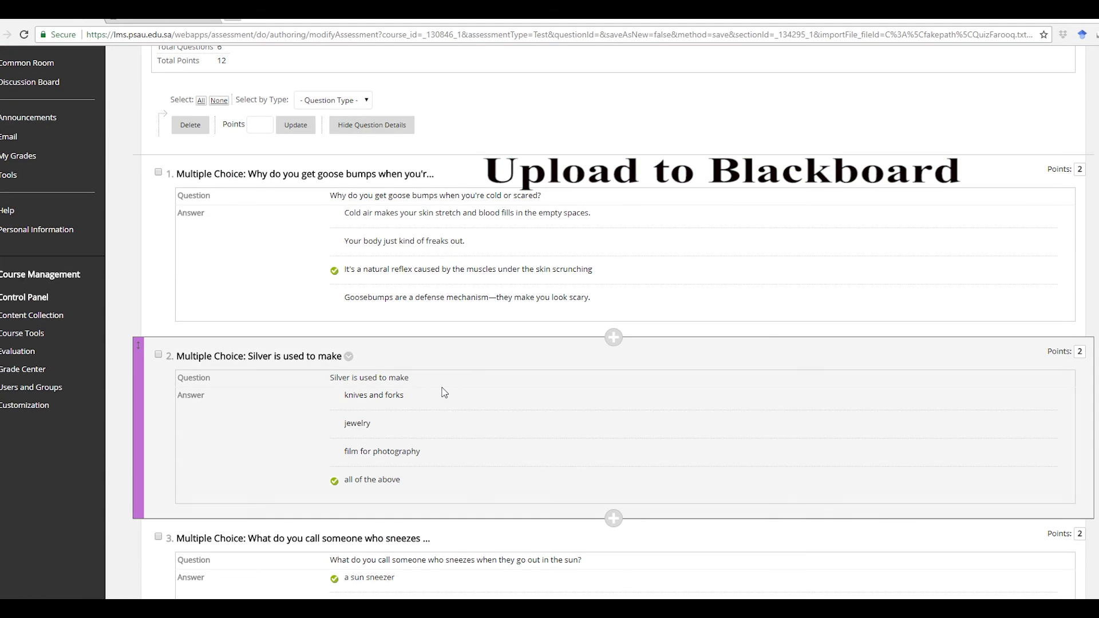
pyautogui.scroll(-13, 444, 393)
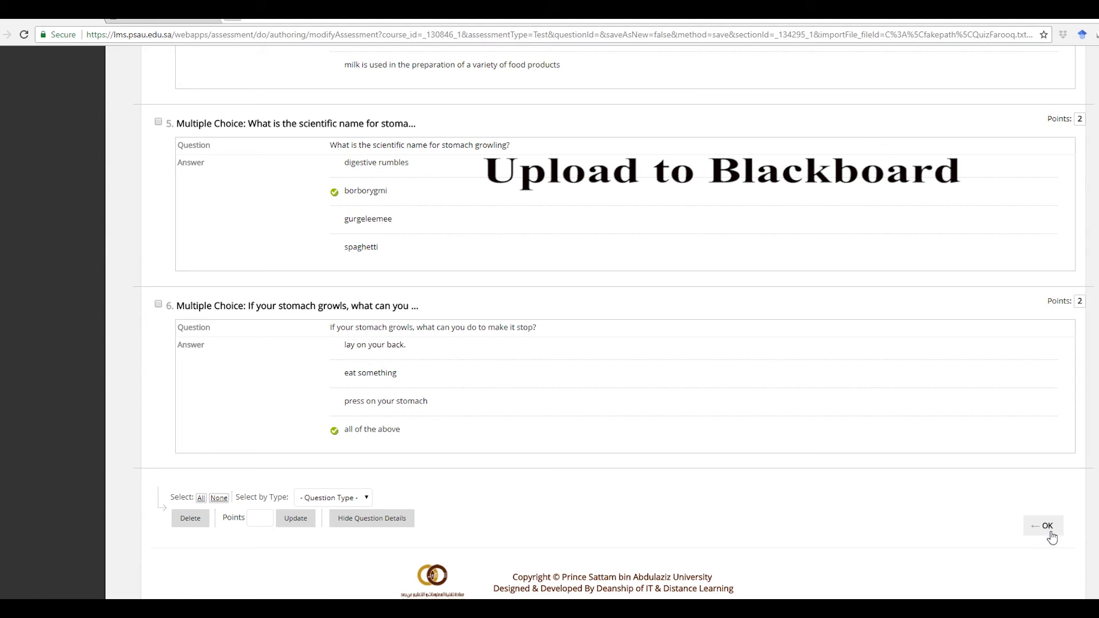
pyautogui.click(1044, 528)
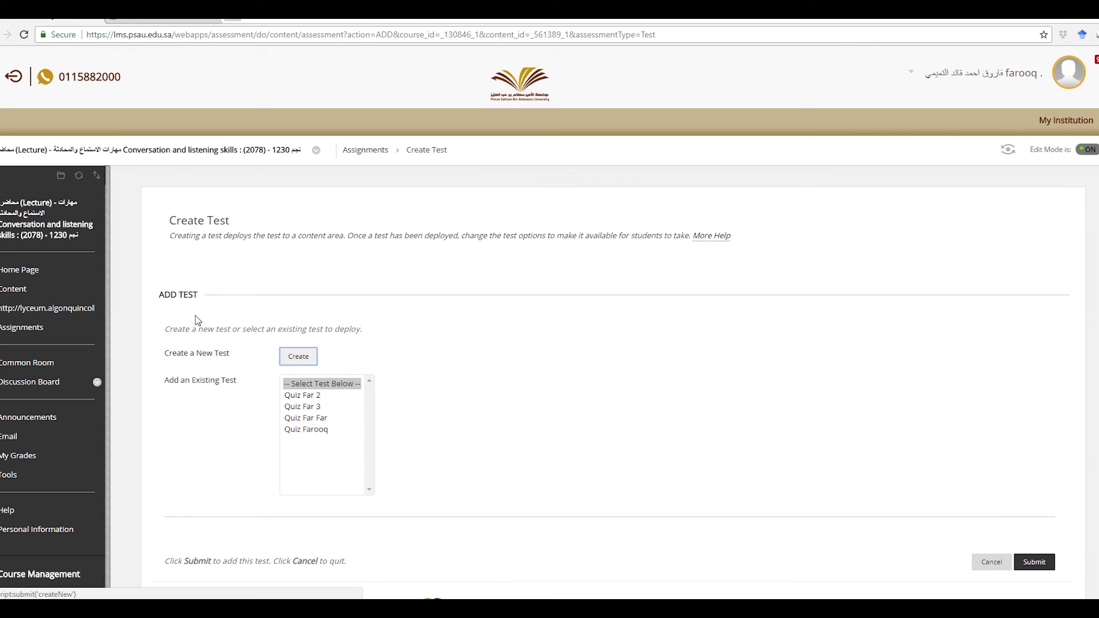
# Deploy the existing Quiz Farooq test into Assignments through Assessments > Test
pyautogui.click(9, 338)
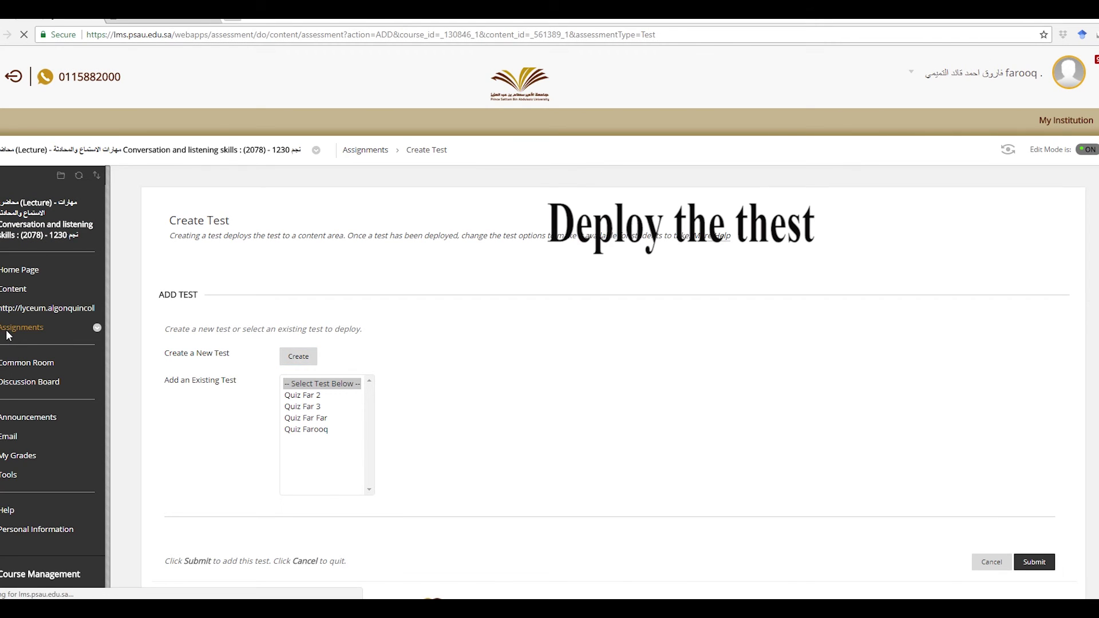
pyautogui.click(306, 267)
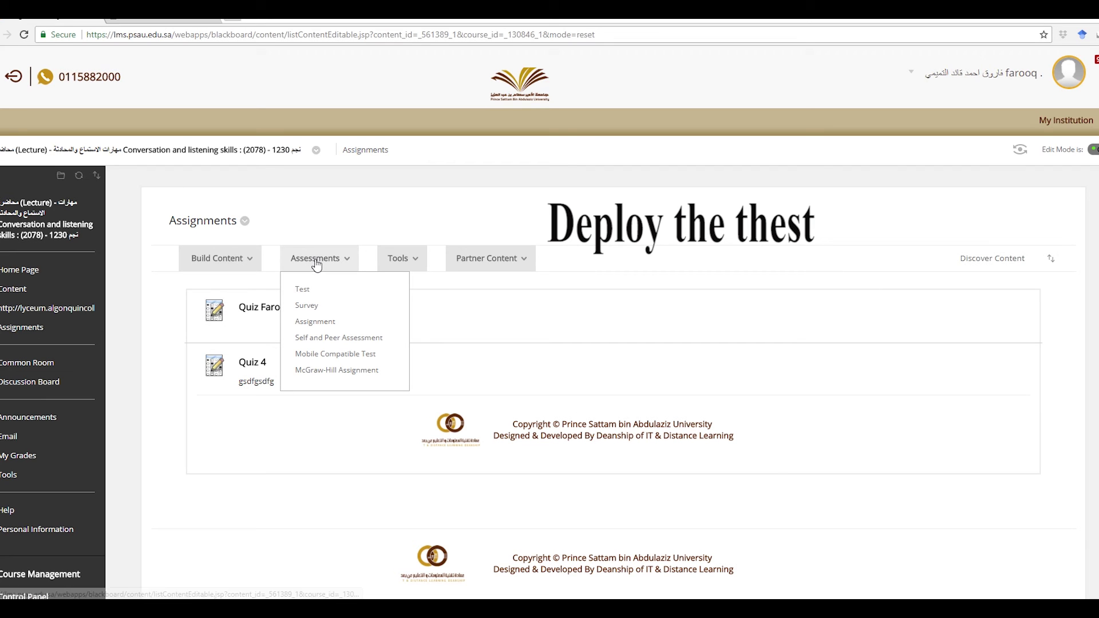
pyautogui.click(304, 290)
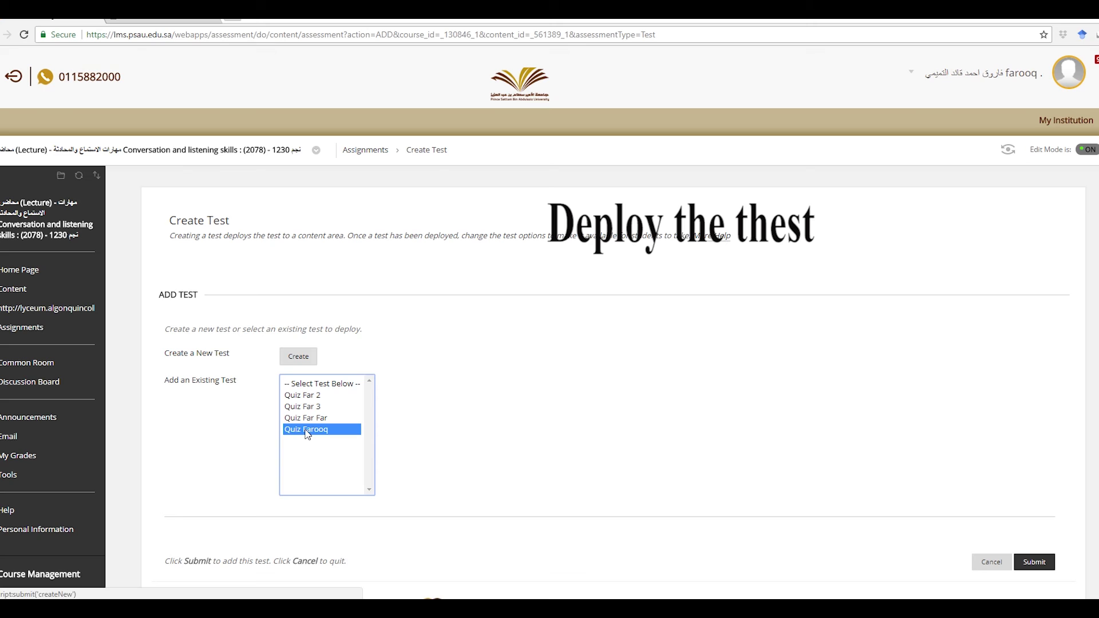
pyautogui.click(307, 430)
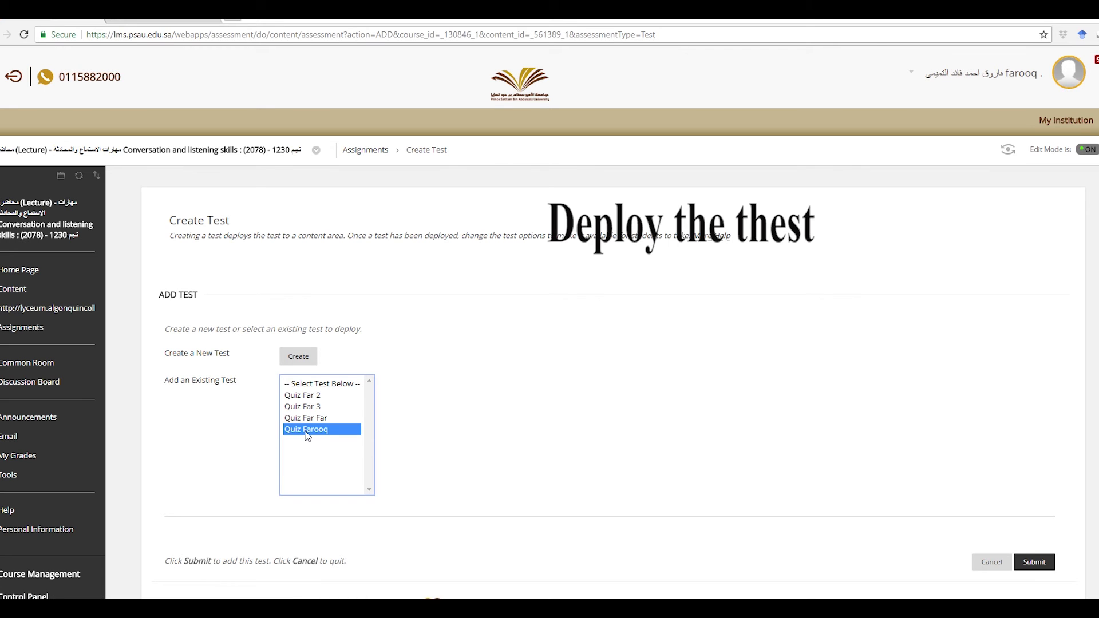
pyautogui.click(1035, 563)
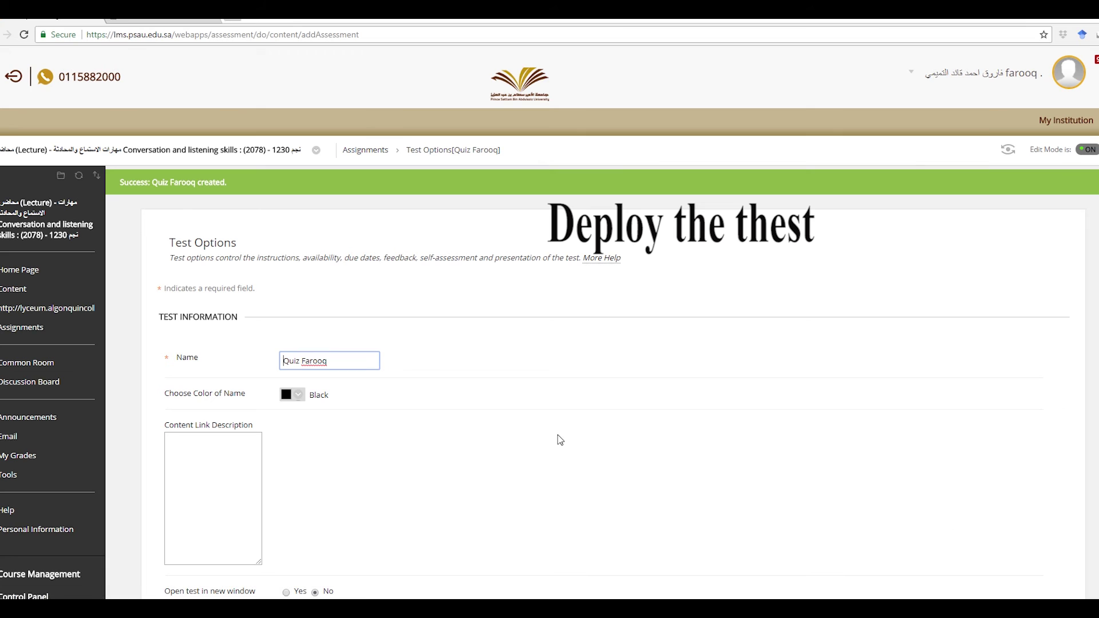
# Make the Quiz Farooq link available and turn on a 15-minute timer
pyautogui.scroll(-3, 585, 348)
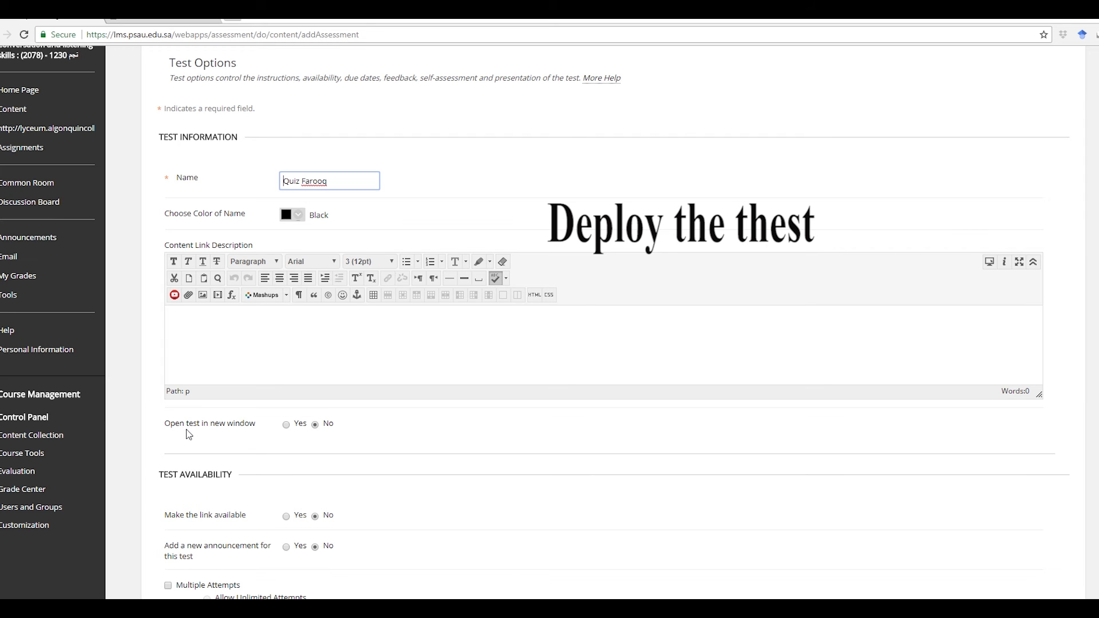
pyautogui.scroll(-2, 295, 476)
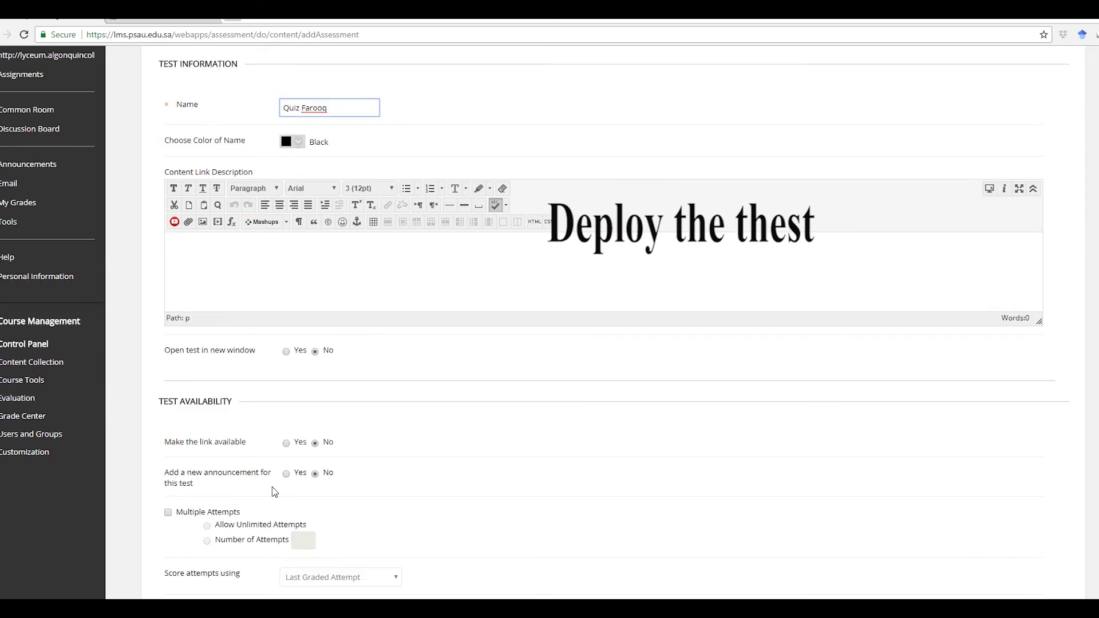
pyautogui.click(286, 396)
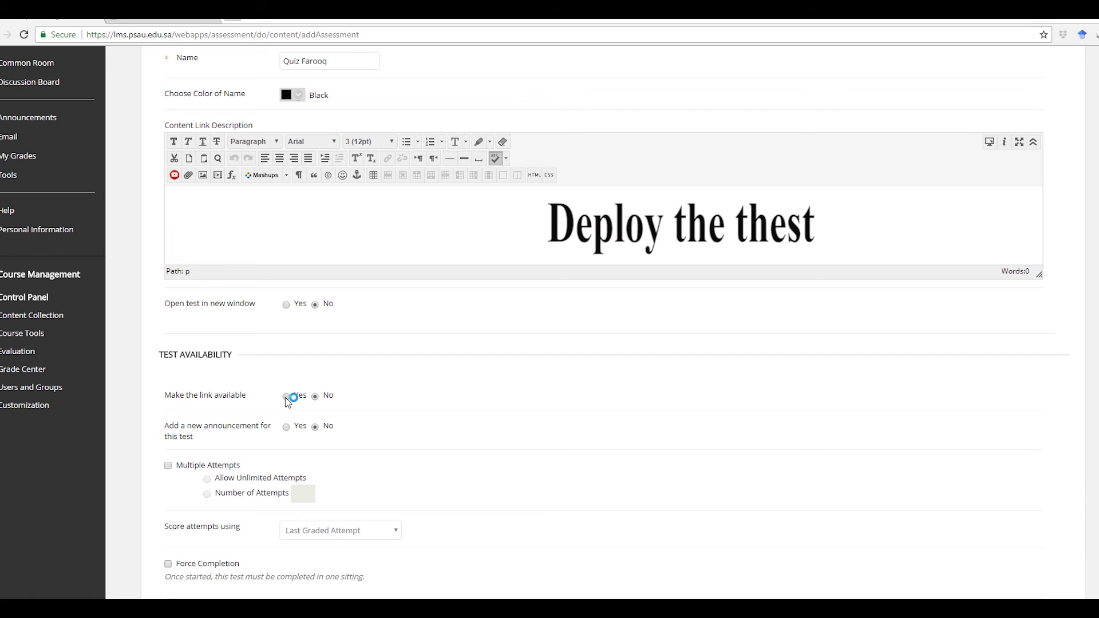
pyautogui.scroll(-1, 486, 442)
pyautogui.scroll(-2, 487, 443)
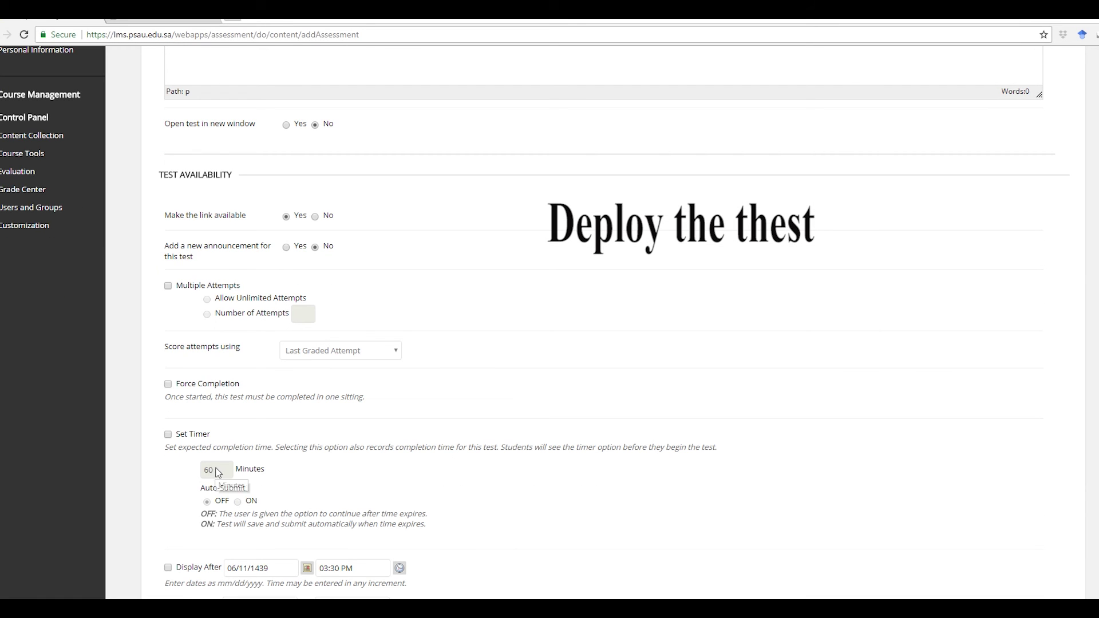
pyautogui.click(168, 434)
pyautogui.write('1')
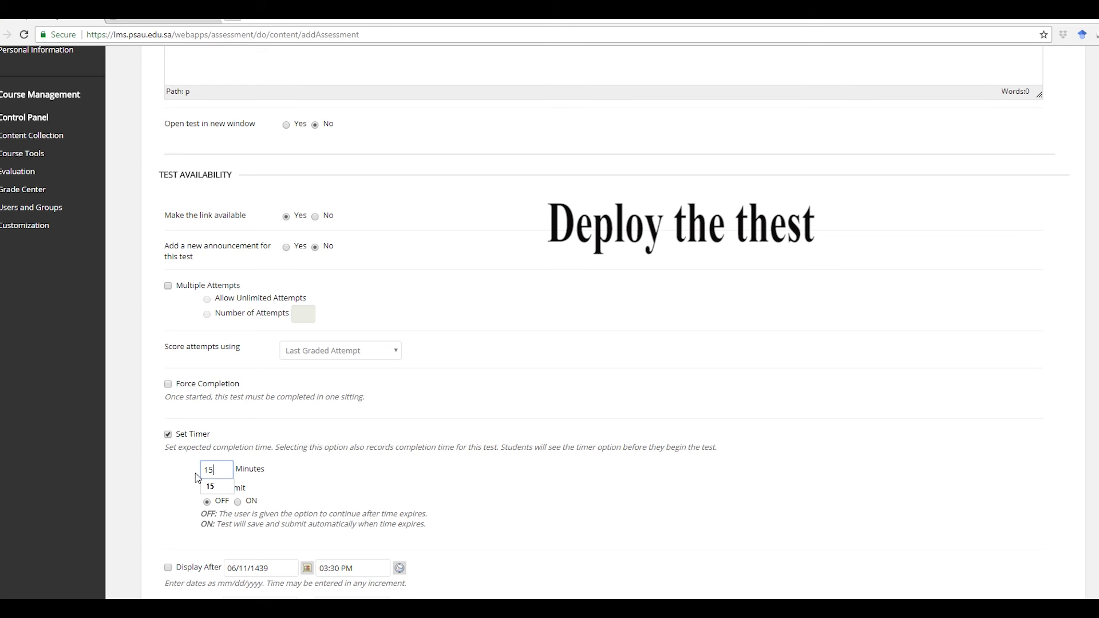
pyautogui.write('5')
# Dismiss the minutes suggestion popup and submit the Quiz Farooq test options
pyautogui.scroll(-2, 484, 472)
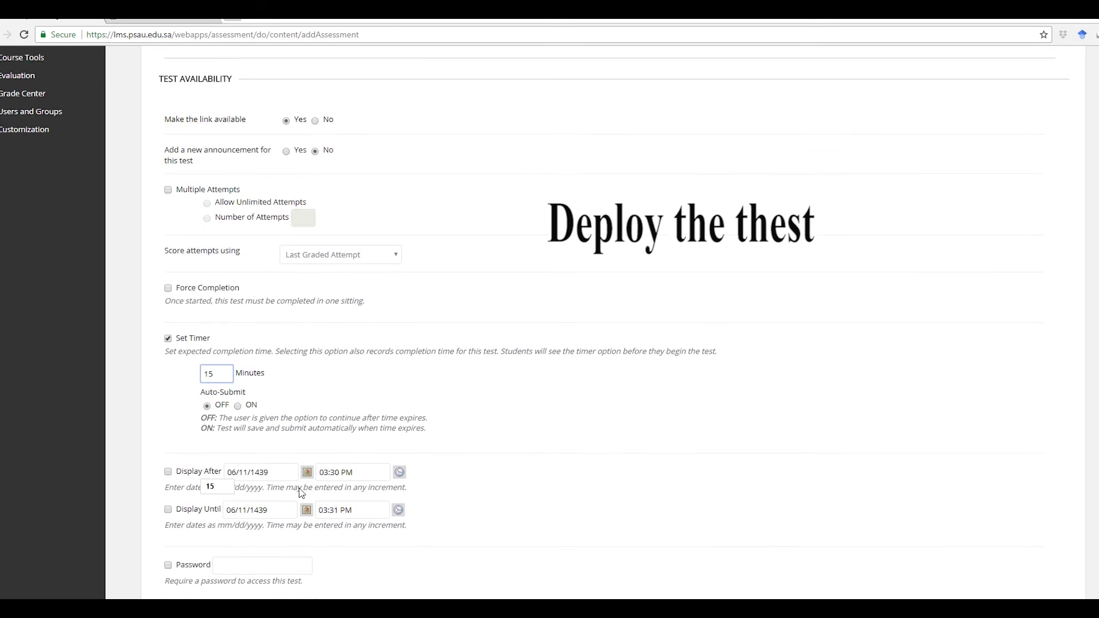
pyautogui.scroll(-2, 226, 453)
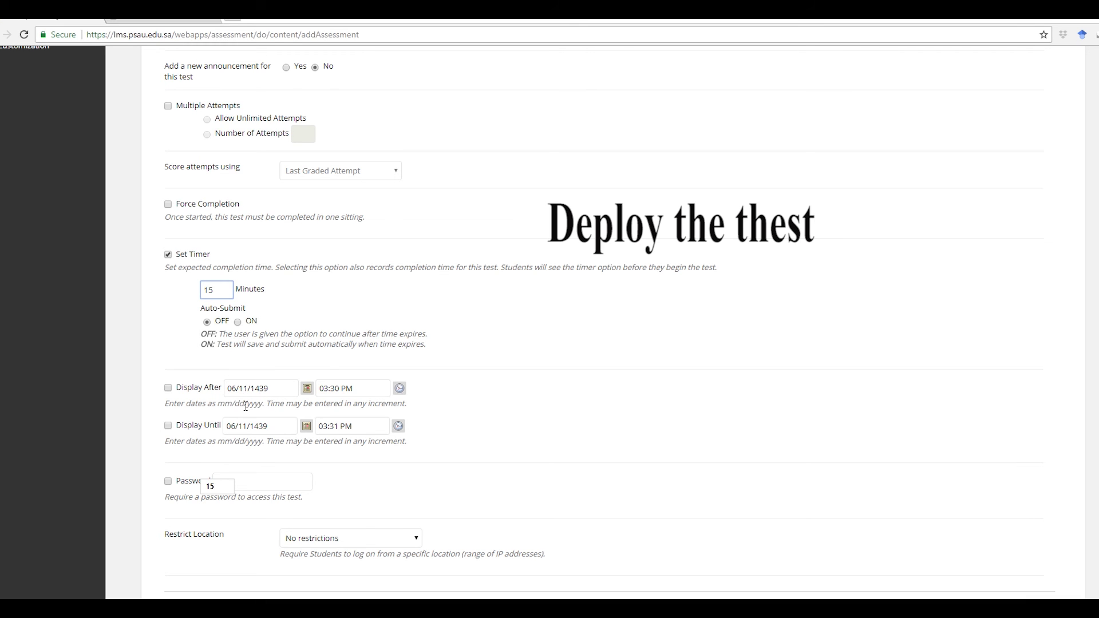
pyautogui.click(271, 486)
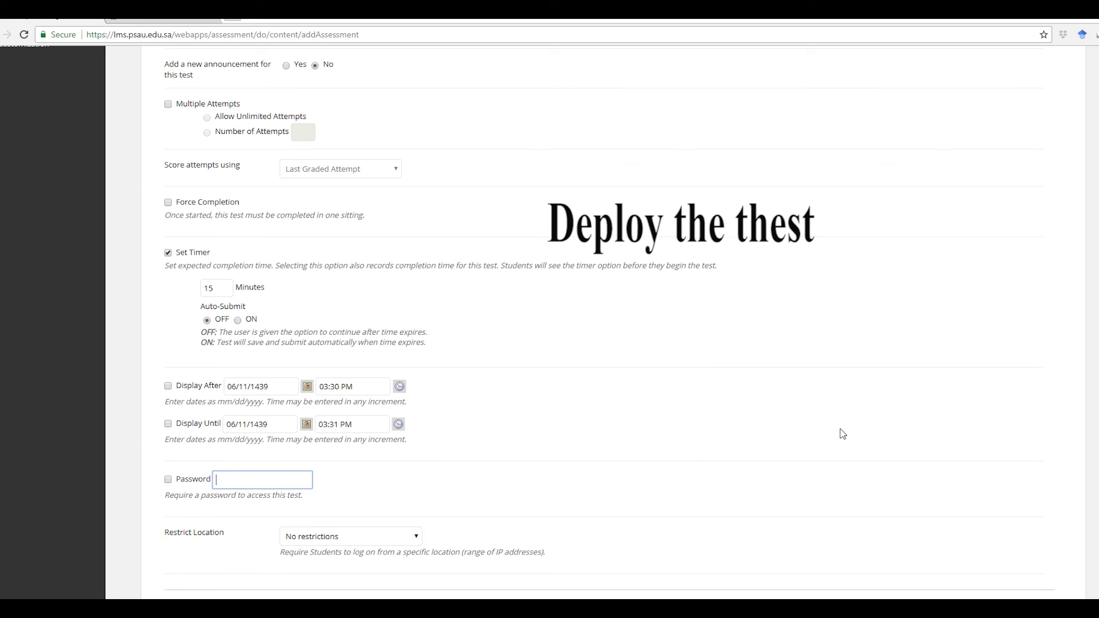
pyautogui.scroll(-5, 841, 434)
pyautogui.scroll(-13, 841, 434)
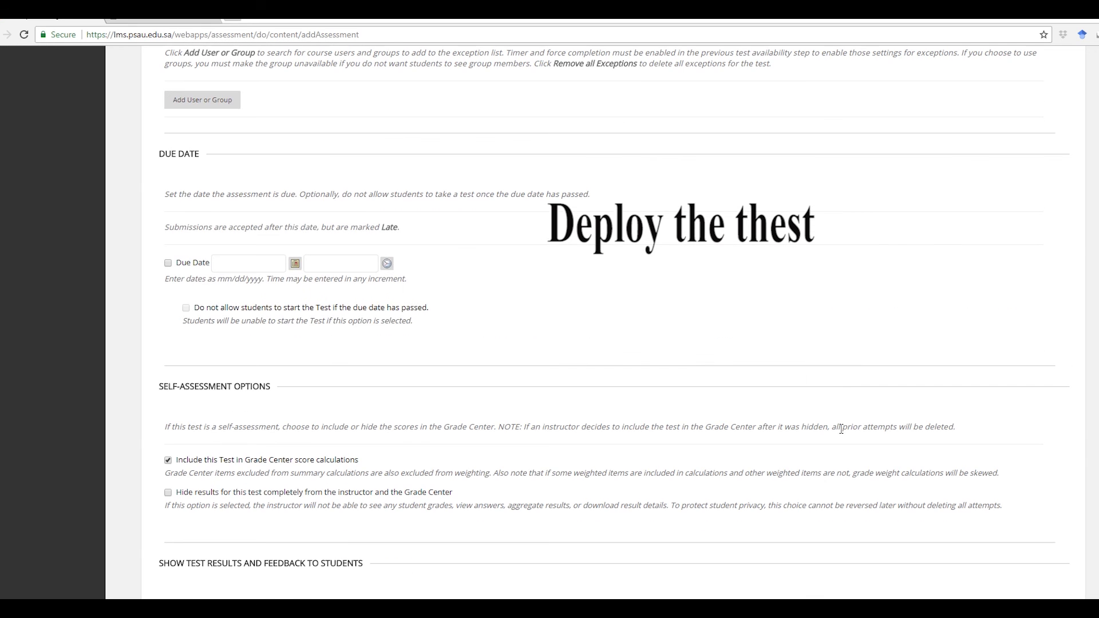
pyautogui.scroll(-1, 843, 434)
pyautogui.click(1034, 503)
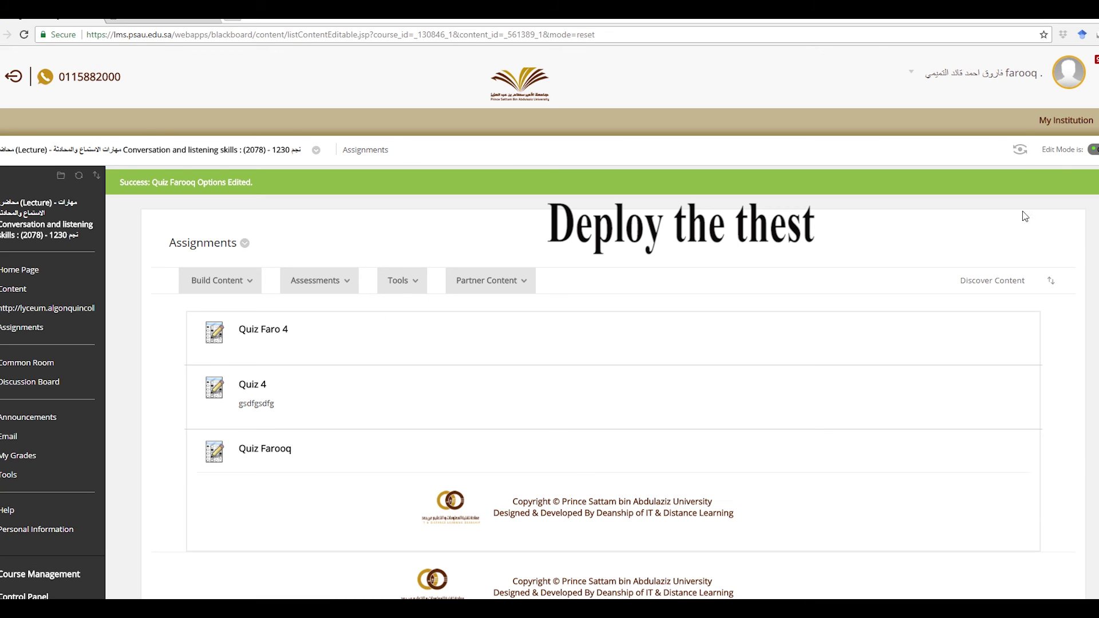
# Turn Edit Mode off and open Quiz Farooq's start page showing the 15-minute limit
pyautogui.click(1093, 151)
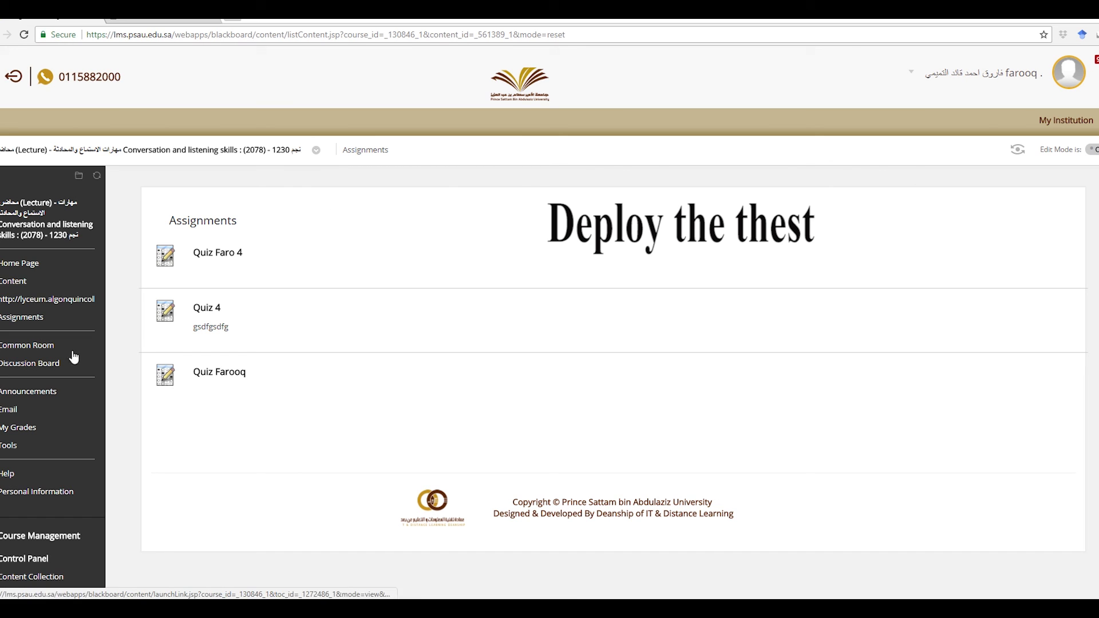
pyautogui.click(209, 381)
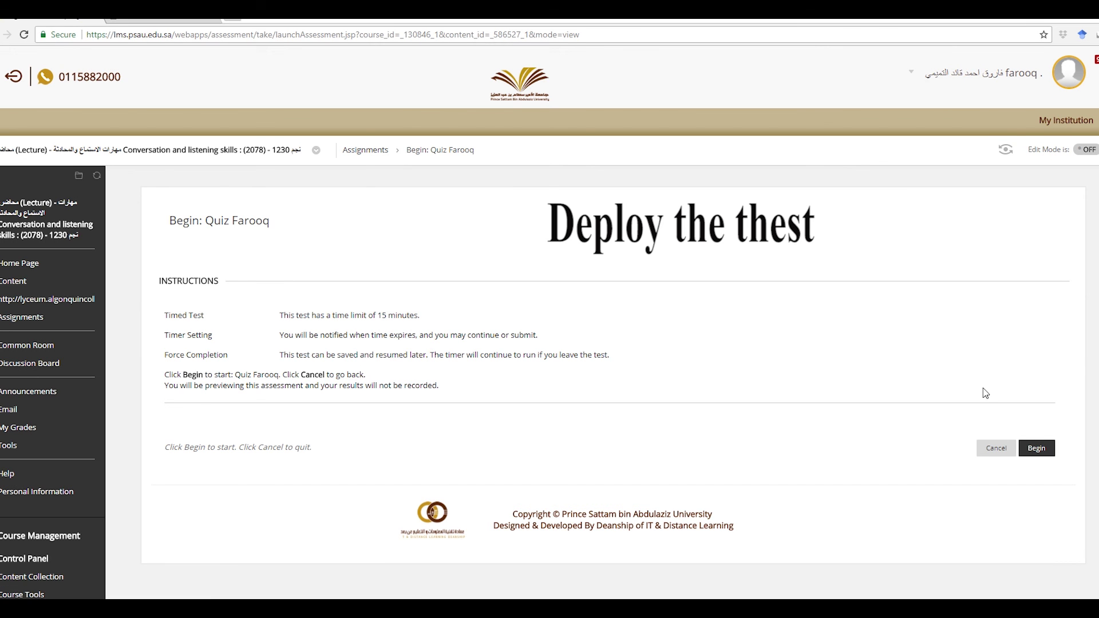
# Begin the Quiz Farooq preview to view its questions, then leave back to Assignments
pyautogui.click(1038, 448)
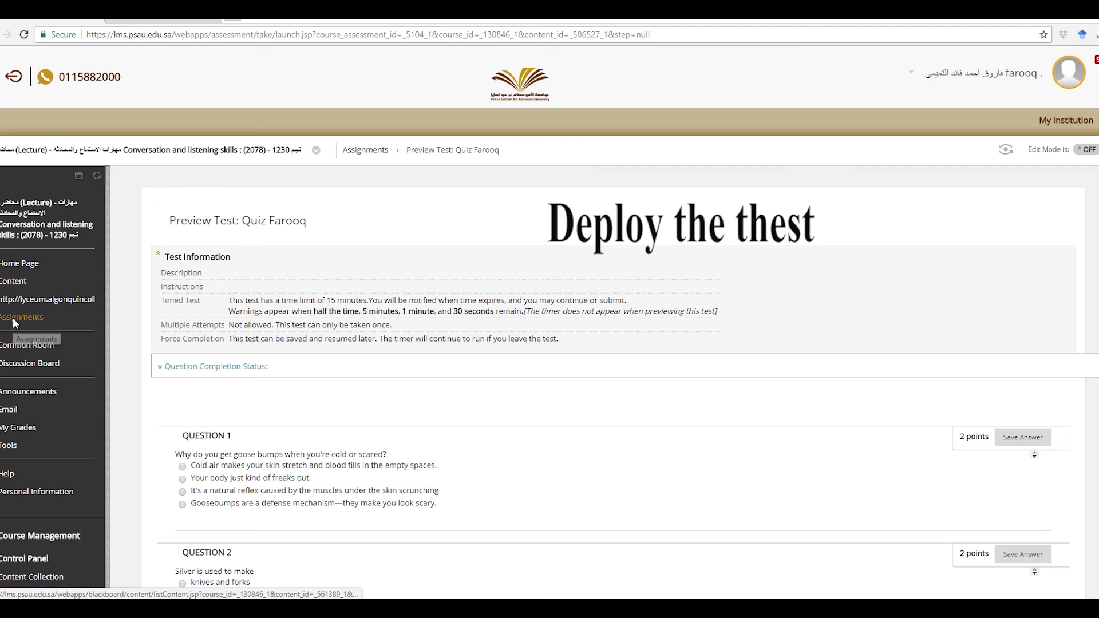
pyautogui.click(17, 319)
pyautogui.click(596, 100)
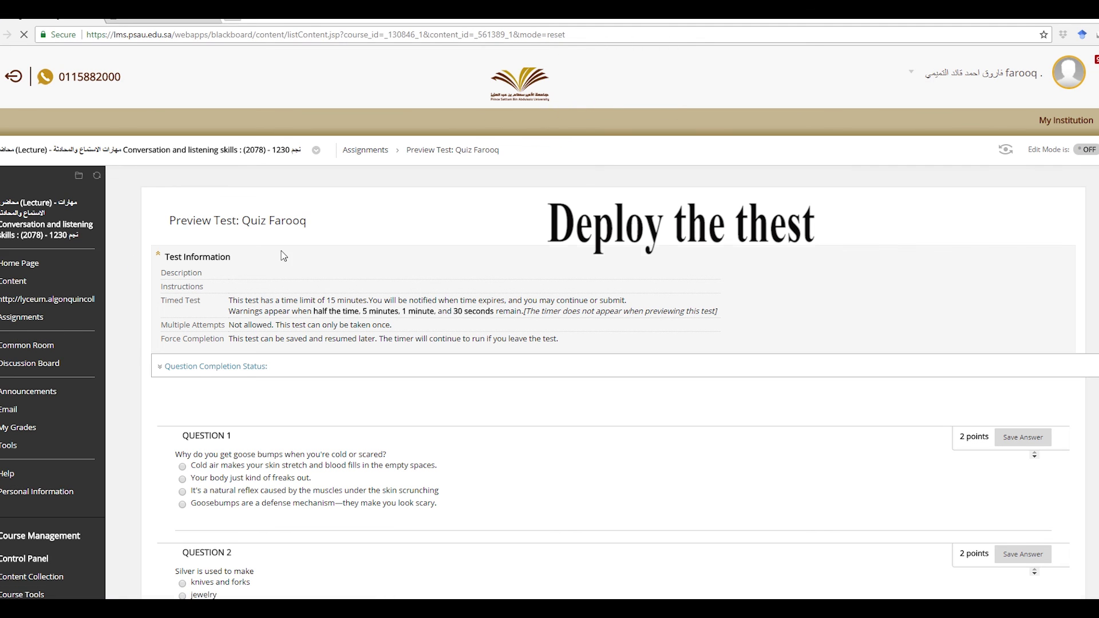